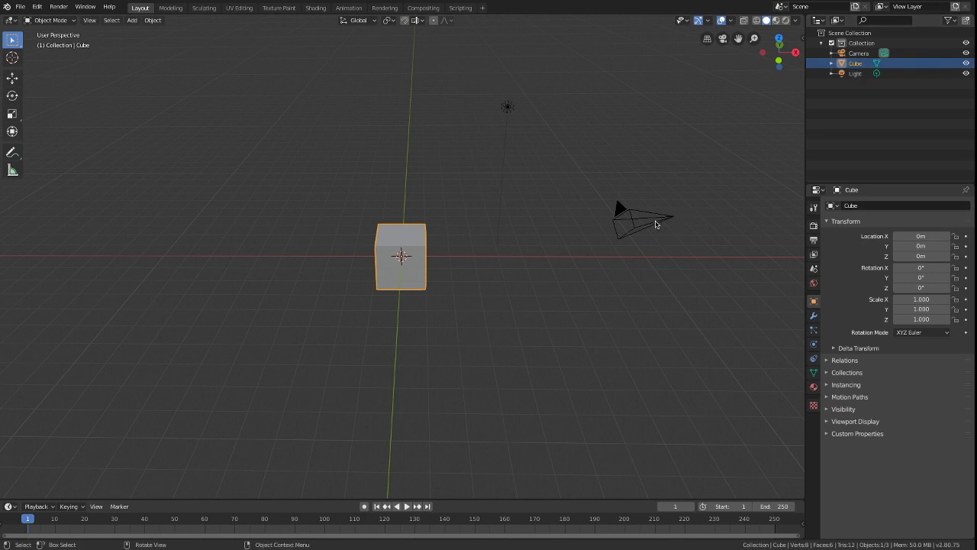
Select the default cube after checking the camera and light, and show the viewport sidebar with its transform values.
{"action": "left_click", "coordinate": [655, 224]}
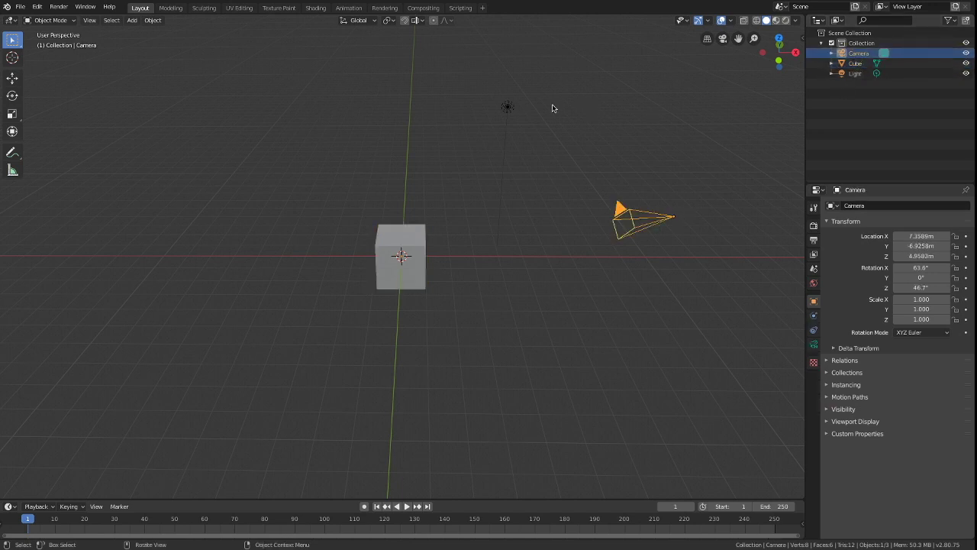
{"action": "left_click", "coordinate": [509, 107]}
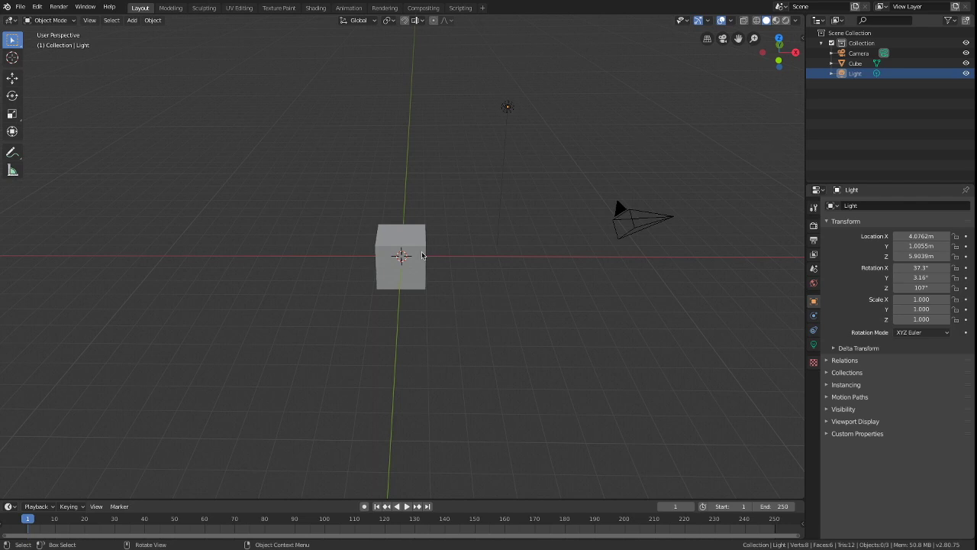
{"action": "left_click", "coordinate": [399, 235]}
{"action": "key", "text": "n"}
{"action": "key", "text": "n"}
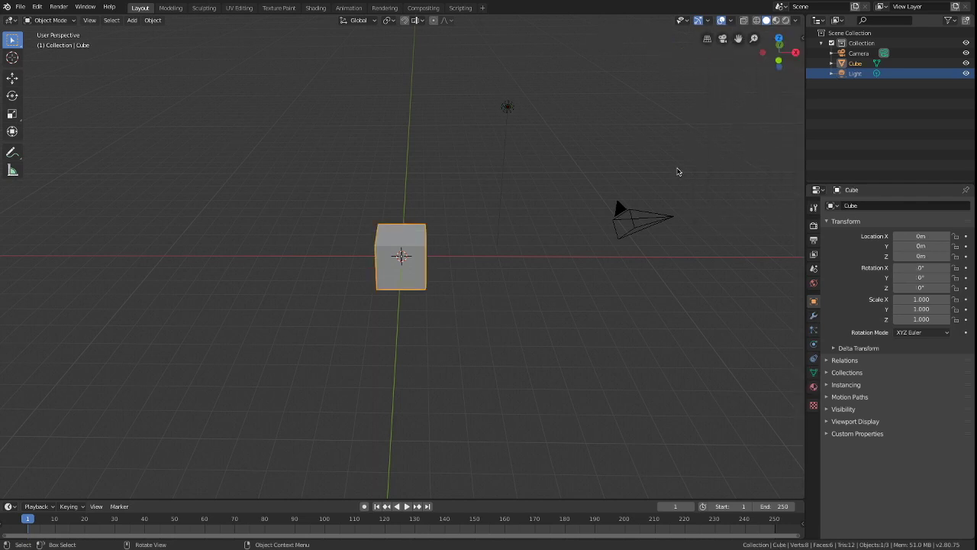
{"action": "key", "text": "n"}
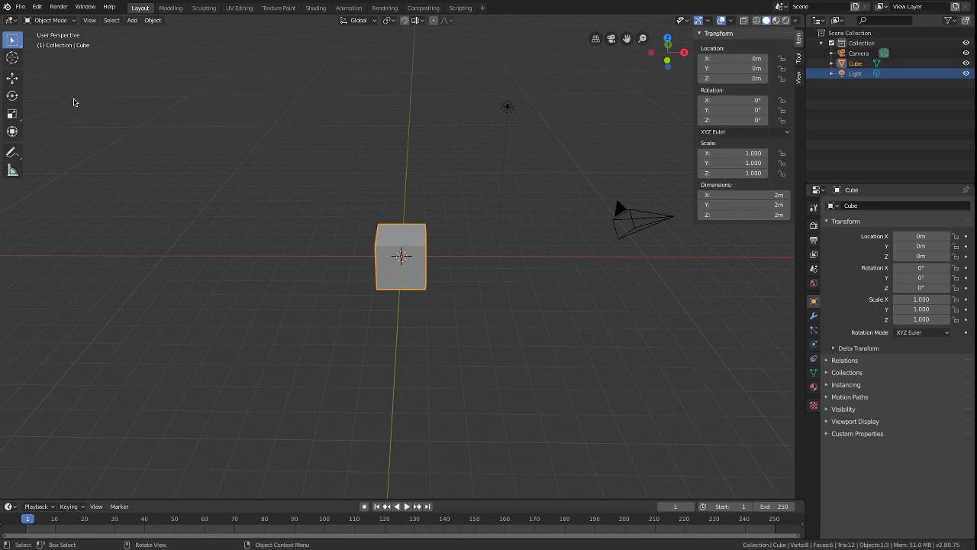
Move the cube freehand along the X axis to about 2.13 m from the origin.
{"action": "left_click_drag", "start_coordinate": [435, 257], "coordinate": [487, 261]}
{"action": "middle_click_drag", "start_coordinate": [487, 260], "coordinate": [487, 260]}
{"action": "mouse_move", "coordinate": [345, 239]}
{"action": "left_mouse_down"}
{"action": "mouse_move", "coordinate": [292, 244]}
{"action": "mouse_move", "coordinate": [346, 243]}
{"action": "left_mouse_up"}
{"action": "middle_click_drag", "start_coordinate": [345, 244], "coordinate": [345, 245], "text": "shift"}
{"action": "scroll", "coordinate": [344, 245], "scroll_direction": "right", "scroll_amount": 5, "text": "shift"}
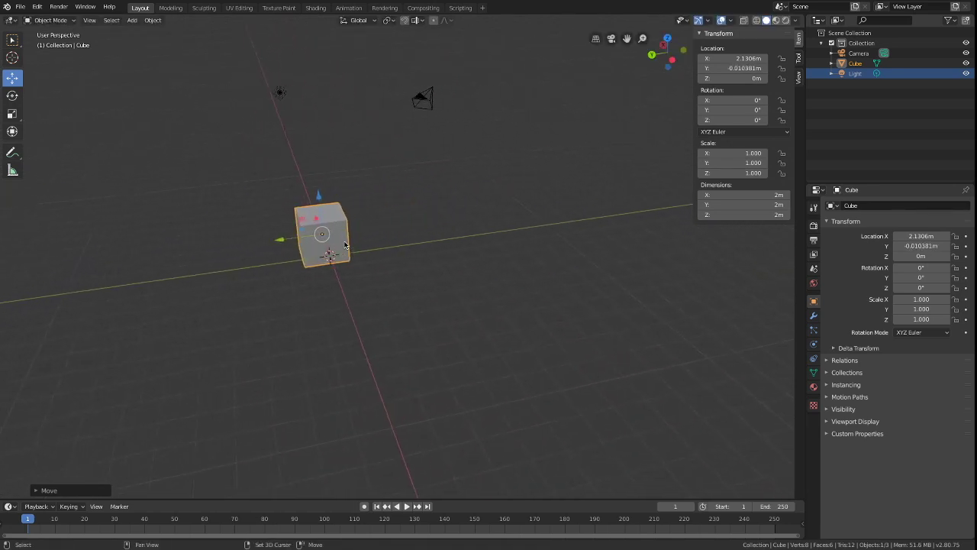
{"action": "scroll", "coordinate": [345, 245], "scroll_direction": "left", "scroll_amount": 5, "text": "shift"}
{"action": "scroll", "coordinate": [344, 245], "scroll_direction": "right", "scroll_amount": 2, "text": "shift"}
{"action": "scroll", "coordinate": [344, 245], "scroll_direction": "up", "scroll_amount": 5, "text": "ctrl"}
{"action": "middle_click_drag", "start_coordinate": [345, 245], "coordinate": [345, 245], "text": "ctrl"}
{"action": "middle_click_drag", "start_coordinate": [344, 245], "coordinate": [344, 245]}
Try rotating the cube freehand in two directions, undoing each attempt.
{"action": "left_click", "coordinate": [13, 95]}
{"action": "left_click_drag", "start_coordinate": [493, 234], "coordinate": [548, 227]}
{"action": "key", "text": "ctrl+z"}
{"action": "left_click_drag", "start_coordinate": [439, 244], "coordinate": [422, 189]}
{"action": "key", "text": "ctrl+z"}
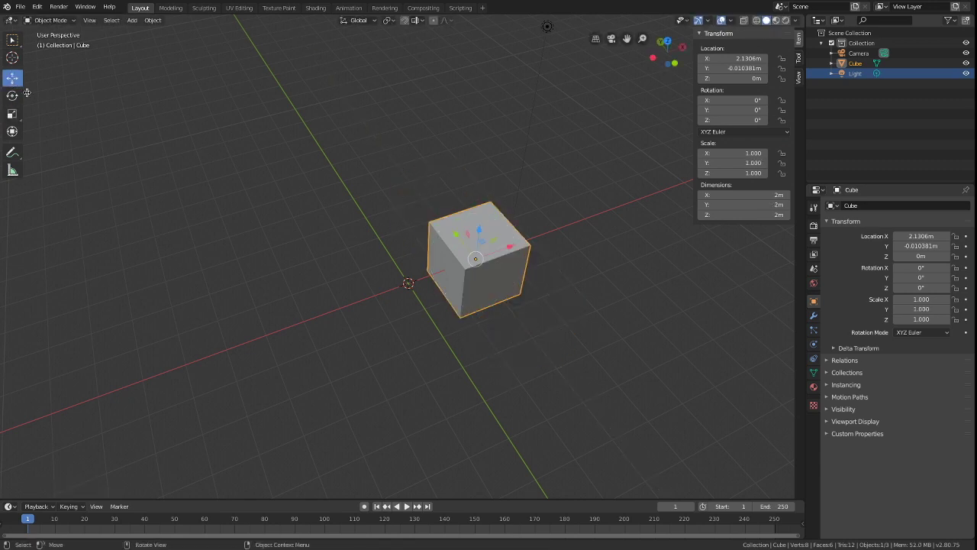
Move the cube freehand along the Y axis to about 3.66 m.
{"action": "middle_click_drag", "start_coordinate": [422, 250], "coordinate": [422, 249]}
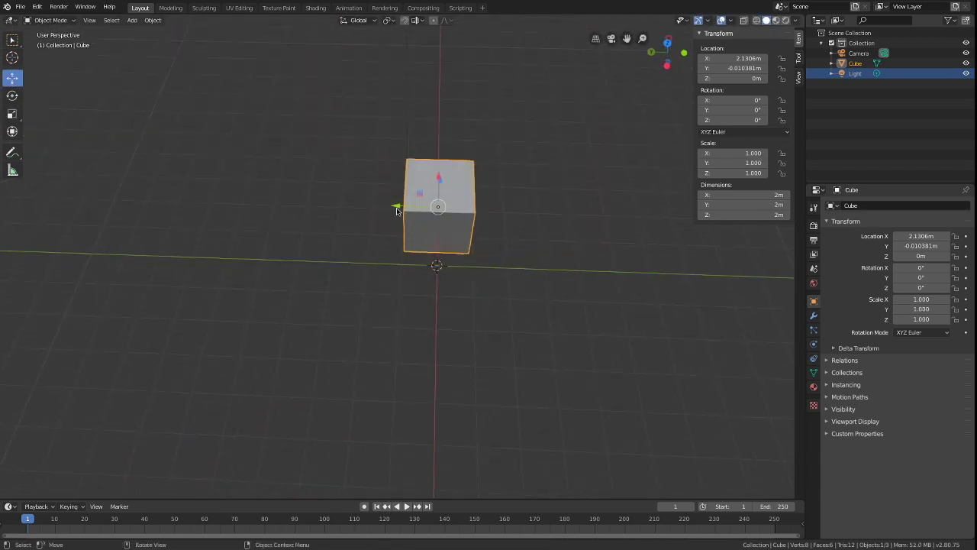
{"action": "left_click_drag", "start_coordinate": [397, 210], "coordinate": [278, 207]}
{"action": "left_click", "coordinate": [471, 228]}
{"action": "middle_click_drag", "start_coordinate": [471, 228], "coordinate": [489, 252]}
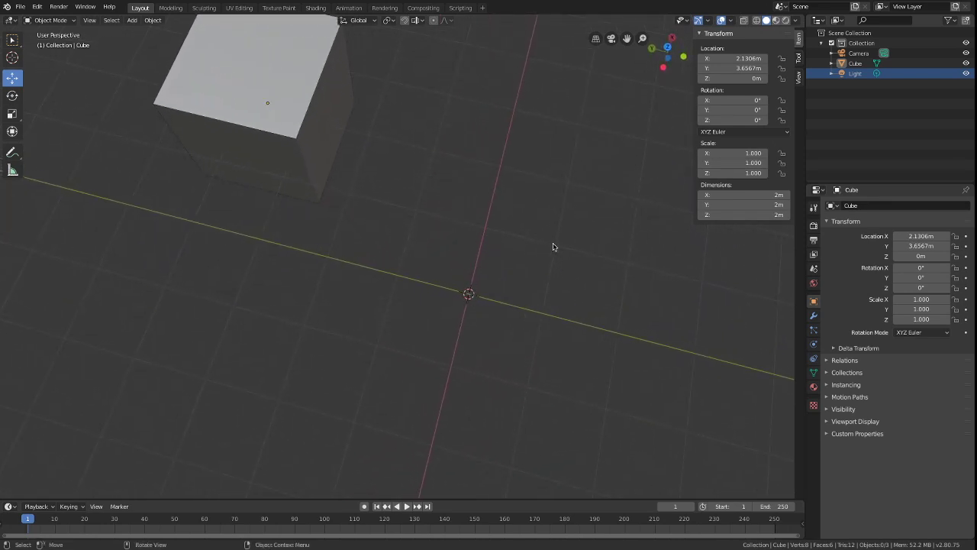
{"action": "middle_click_drag", "start_coordinate": [505, 279], "coordinate": [497, 270]}
{"action": "scroll", "coordinate": [497, 270], "scroll_direction": "down", "scroll_amount": 3}
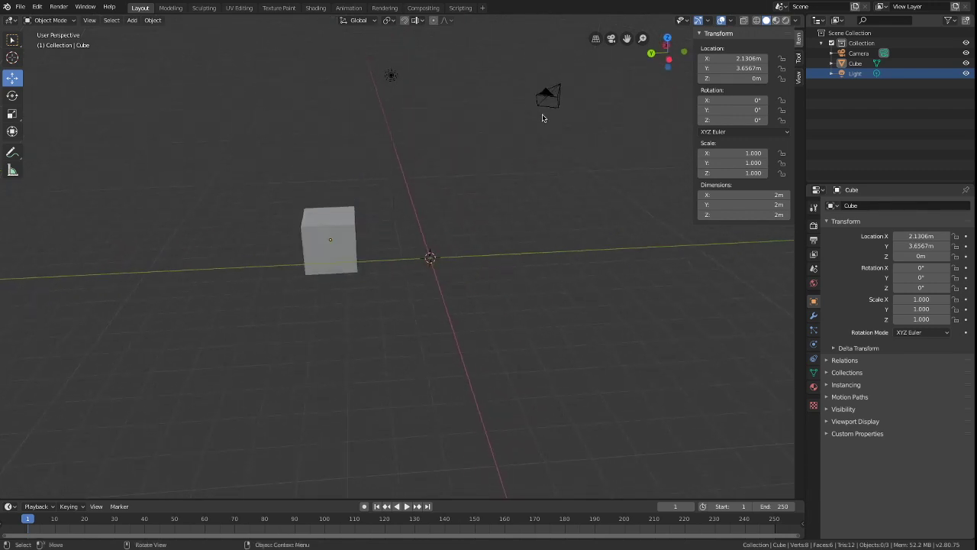
Set the cube's X, Y and Z dimensions to 1 m each.
{"action": "left_click", "coordinate": [544, 112]}
{"action": "middle_click_drag", "start_coordinate": [543, 111], "coordinate": [452, 226]}
{"action": "left_click", "coordinate": [451, 223]}
{"action": "left_click", "coordinate": [777, 196]}
{"action": "type", "text": "1"}
{"action": "key", "text": "Return"}
{"action": "left_click", "coordinate": [776, 205]}
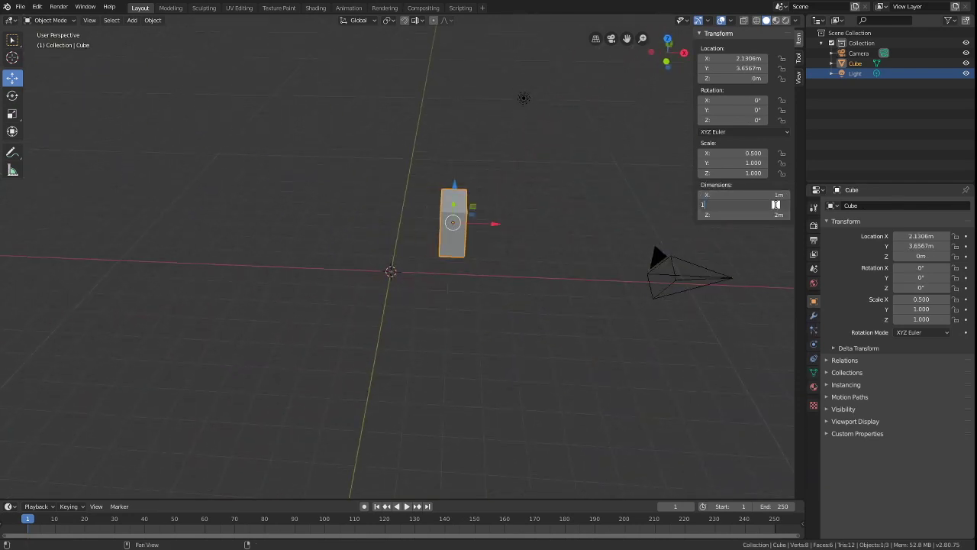
{"action": "type", "text": "1"}
{"action": "key", "text": "Return"}
{"action": "left_click", "coordinate": [776, 216]}
{"action": "type", "text": "1"}
{"action": "key", "text": "Return"}
Set the cube's location to X 0.5 m, Y -0.5 m and Z 0.5 m.
{"action": "type", "text": "0.5"}
{"action": "key", "text": "Return"}
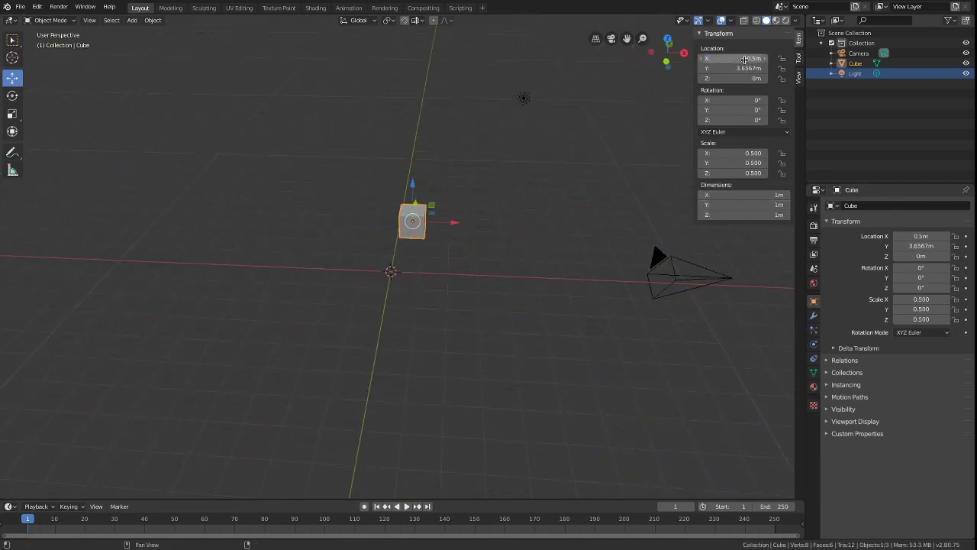
{"action": "left_click", "coordinate": [744, 67]}
{"action": "type", "text": "-0.5"}
{"action": "key", "text": "Return"}
{"action": "type", "text": "0.5"}
{"action": "key", "text": "Return"}
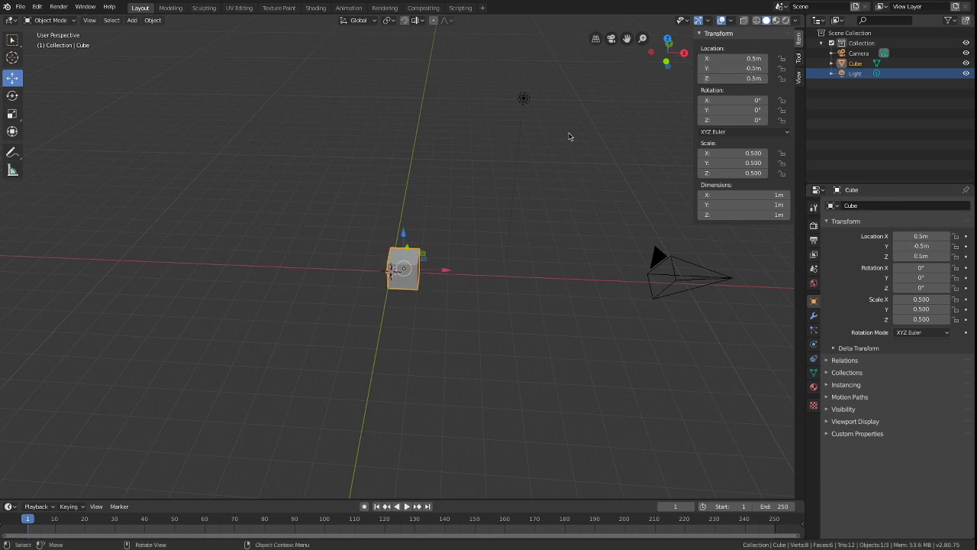
Examine the cube's position relative to the origin in the front view and from several angles.
{"action": "middle_click_drag", "start_coordinate": [570, 138], "coordinate": [495, 174]}
{"action": "left_click", "coordinate": [89, 20]}
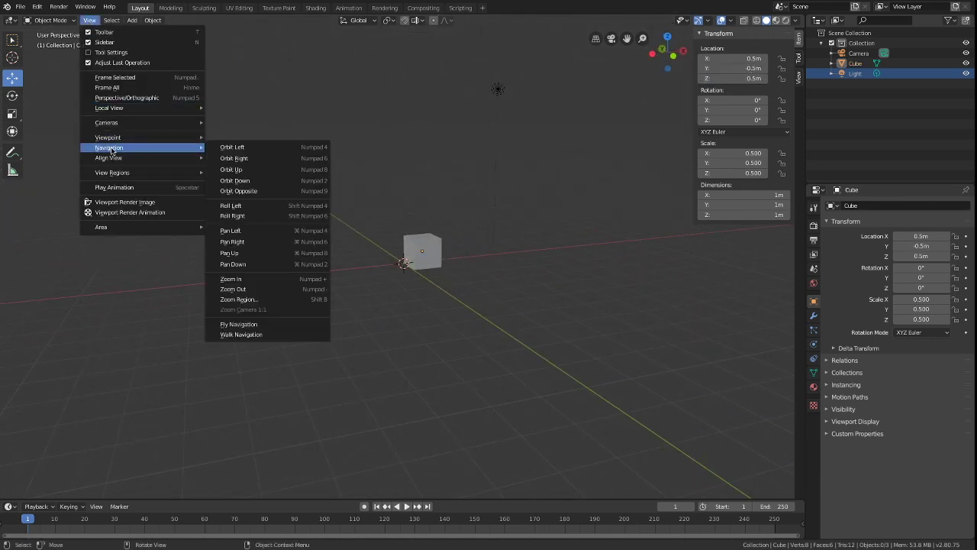
{"action": "mouse_move", "coordinate": [119, 137]}
{"action": "left_click", "coordinate": [249, 180]}
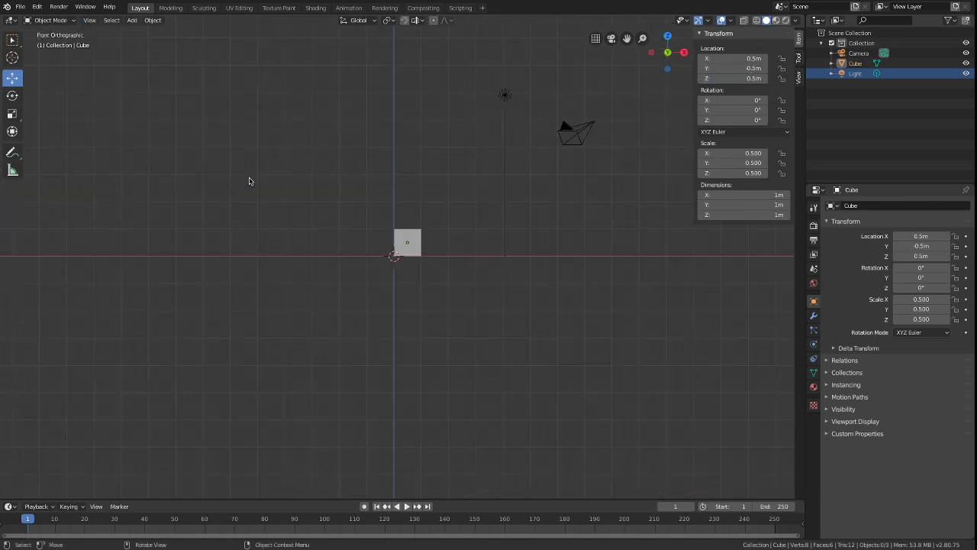
{"action": "middle_click_drag", "start_coordinate": [370, 215], "coordinate": [371, 214]}
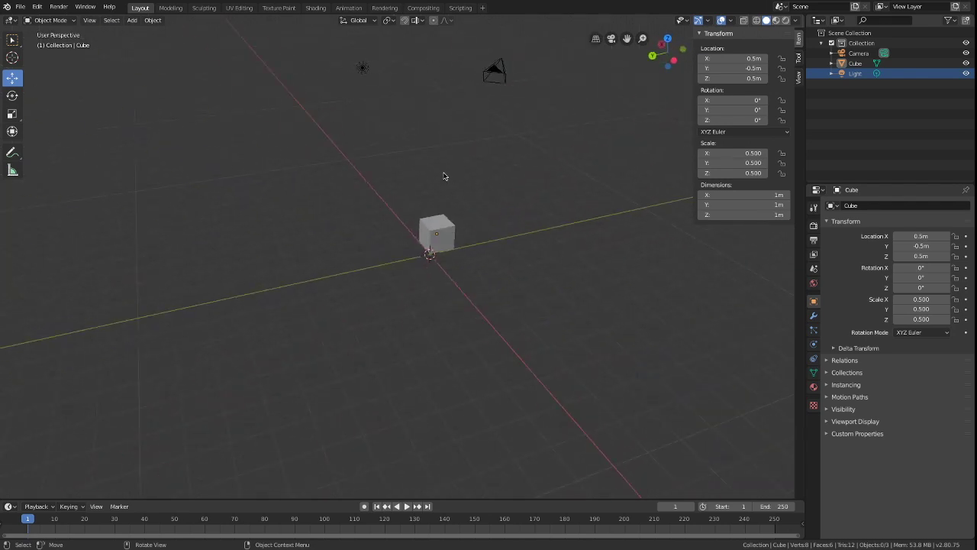
{"action": "scroll", "coordinate": [420, 265], "scroll_direction": "up", "scroll_amount": 5}
{"action": "middle_click_drag", "start_coordinate": [420, 265], "coordinate": [416, 269]}
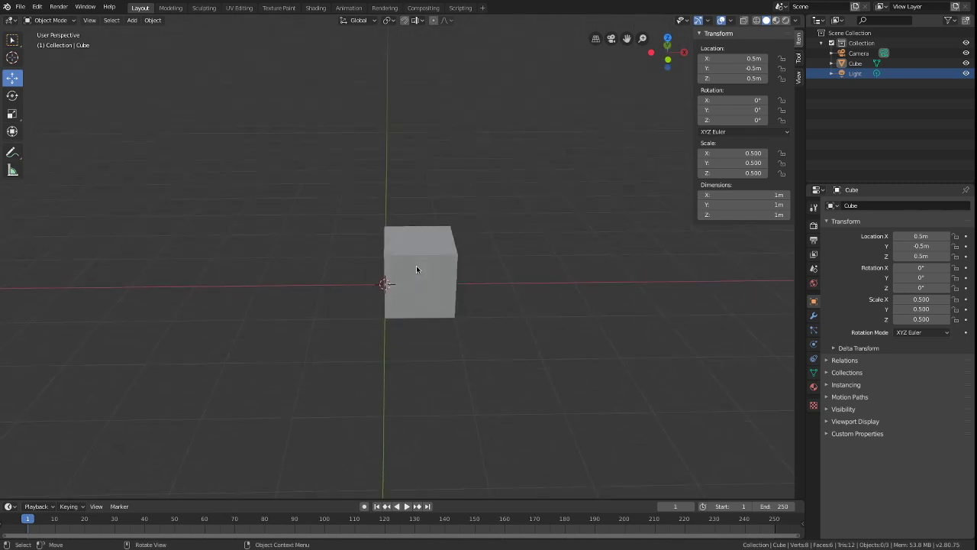
{"action": "scroll", "coordinate": [416, 269], "scroll_direction": "up", "scroll_amount": 3}
Move the cube to the opposite side of the Y axis by setting its X location to -0.5 m.
{"action": "left_click", "coordinate": [423, 250]}
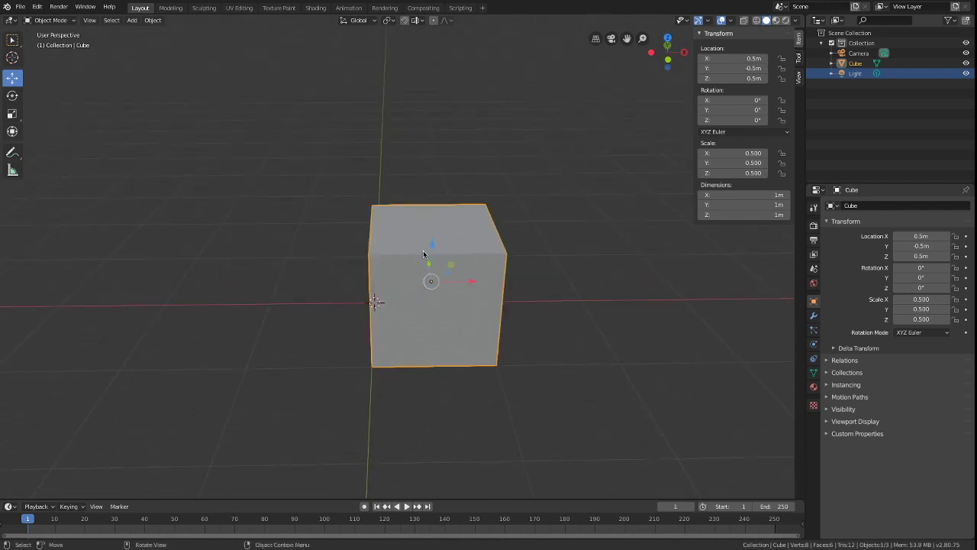
{"action": "left_click_drag", "start_coordinate": [472, 281], "coordinate": [347, 286]}
{"action": "left_click", "coordinate": [748, 60]}
{"action": "type", "text": "-5"}
{"action": "key", "text": "Return"}
{"action": "left_click", "coordinate": [749, 61]}
{"action": "type", "text": "-0.5"}
{"action": "key", "text": "Return"}
{"action": "left_click", "coordinate": [554, 186]}
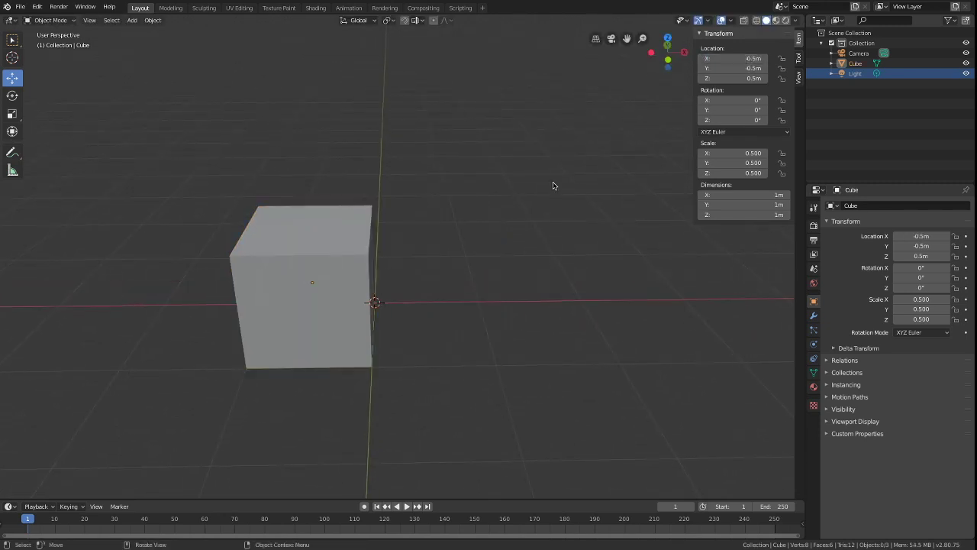
Add a second mesh cube and move it about 1.06 m along the X axis.
{"action": "middle_click_drag", "start_coordinate": [533, 194], "coordinate": [521, 182]}
{"action": "left_click", "coordinate": [132, 20]}
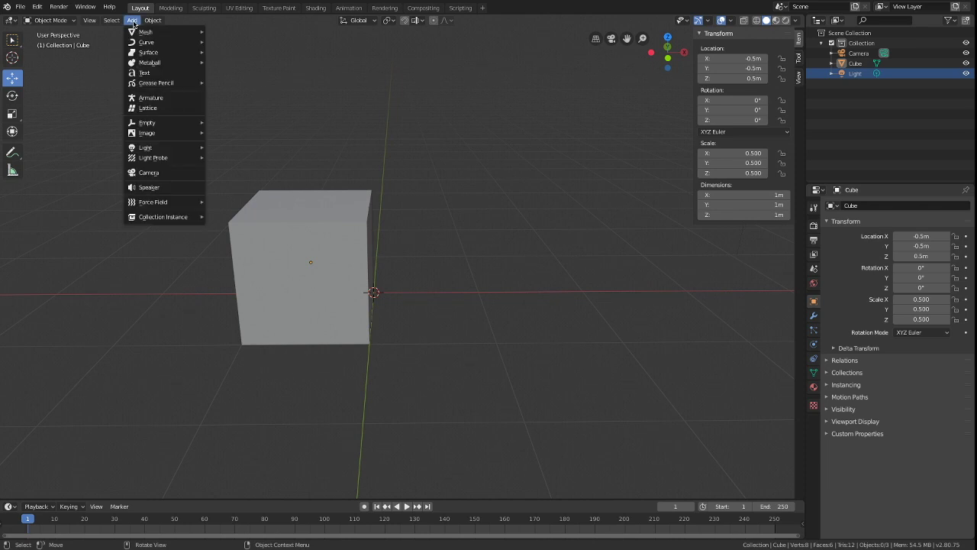
{"action": "mouse_move", "coordinate": [142, 34]}
{"action": "left_click", "coordinate": [229, 42]}
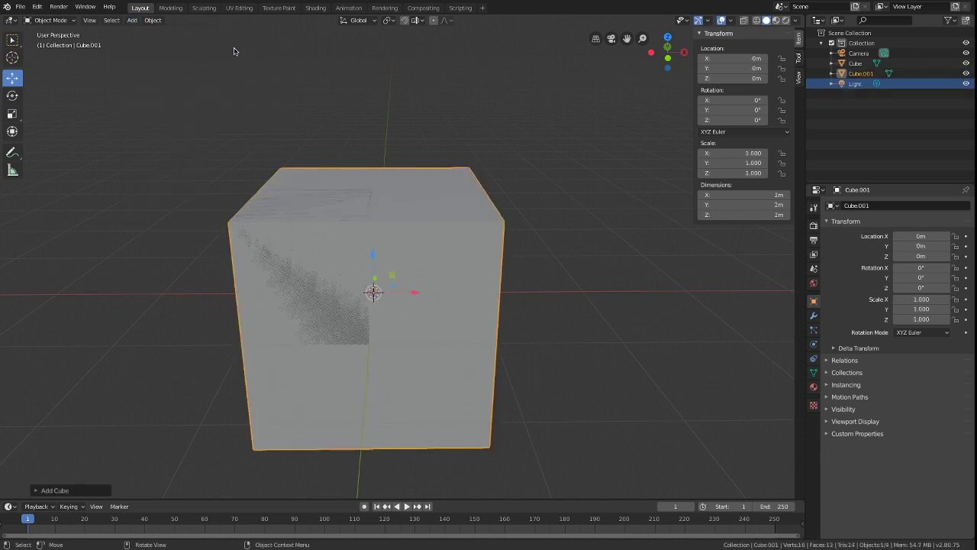
{"action": "left_click_drag", "start_coordinate": [414, 292], "coordinate": [528, 293]}
Set the second cube's X, Y and Z dimensions to 1 m each.
{"action": "type", "text": "1"}
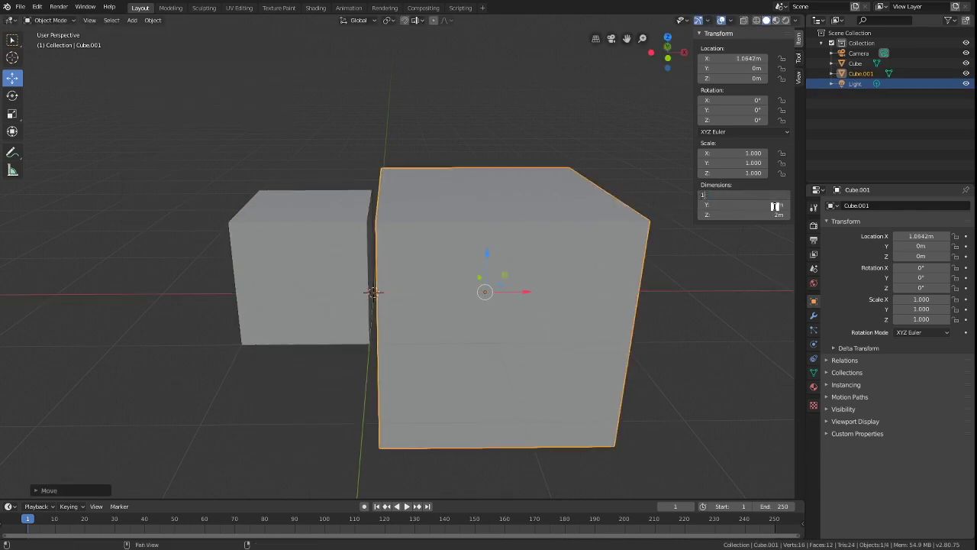
{"action": "key", "text": "Tab"}
{"action": "type", "text": "1"}
{"action": "key", "text": "Tab"}
{"action": "type", "text": "1"}
{"action": "key", "text": "Return"}
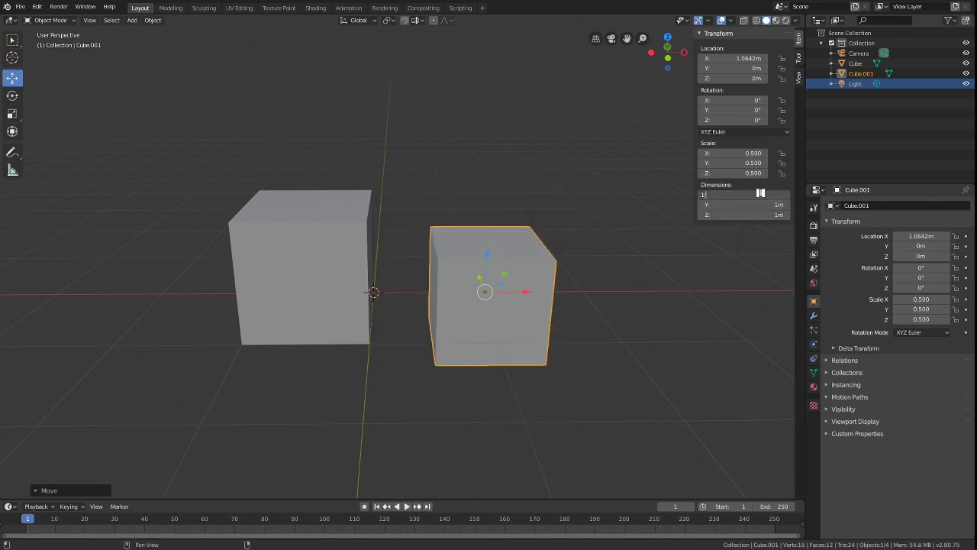
Set the second cube's X, Y and Z dimensions to 1/16 m each.
{"action": "key", "text": "Return"}
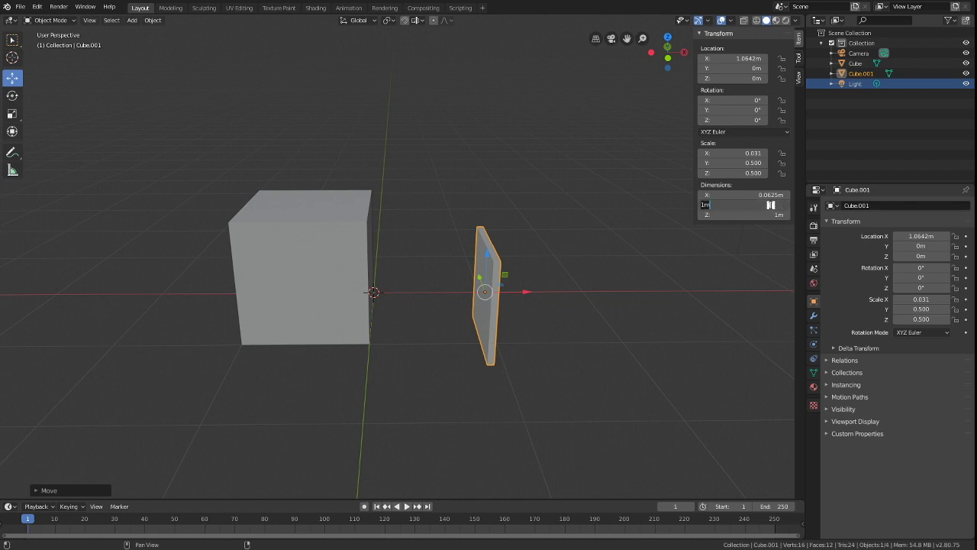
{"action": "left_click", "coordinate": [772, 204]}
{"action": "type", "text": "1/16"}
{"action": "key", "text": "Return"}
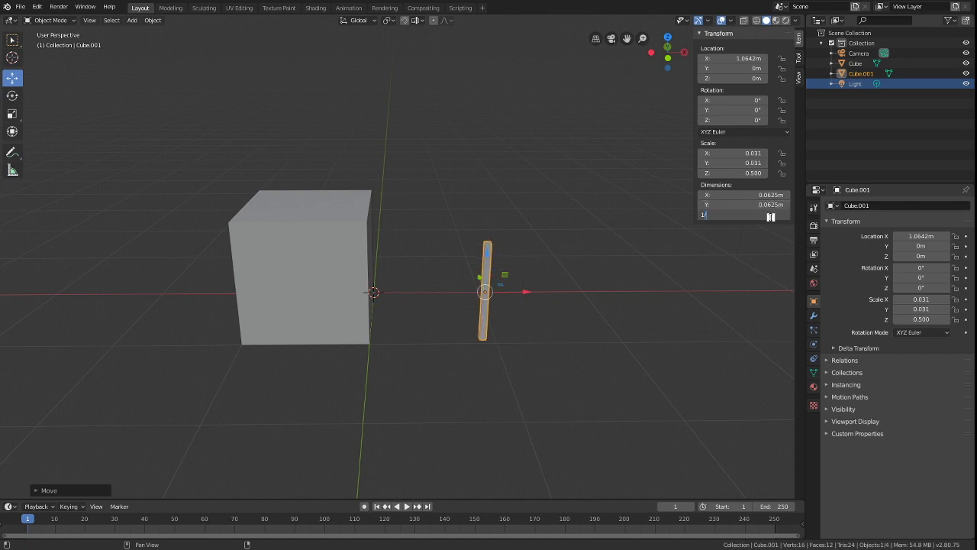
{"action": "key", "text": "Return"}
Move the small cube along the X axis to about 0.5 m from the origin.
{"action": "middle_click_drag", "start_coordinate": [526, 252], "coordinate": [506, 253]}
{"action": "scroll", "coordinate": [480, 264], "scroll_direction": "up", "scroll_amount": 4}
{"action": "left_click_drag", "start_coordinate": [507, 252], "coordinate": [371, 253]}
{"action": "middle_click_drag", "start_coordinate": [372, 253], "coordinate": [423, 220]}
{"action": "scroll", "coordinate": [410, 219], "scroll_direction": "down", "scroll_amount": 2}
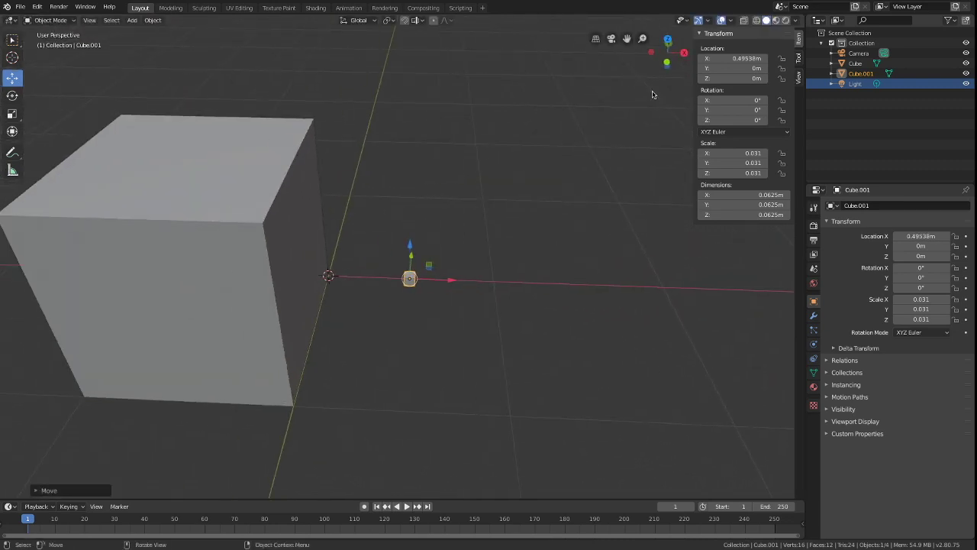
Set the viewport overlay's grid scale to 0.03125.
{"action": "left_click", "coordinate": [731, 20]}
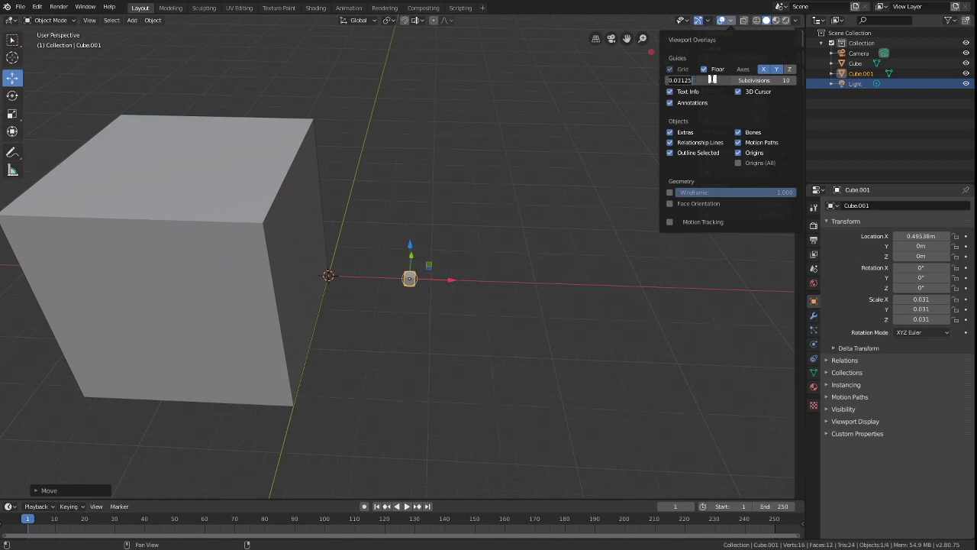
{"action": "key", "text": "n"}
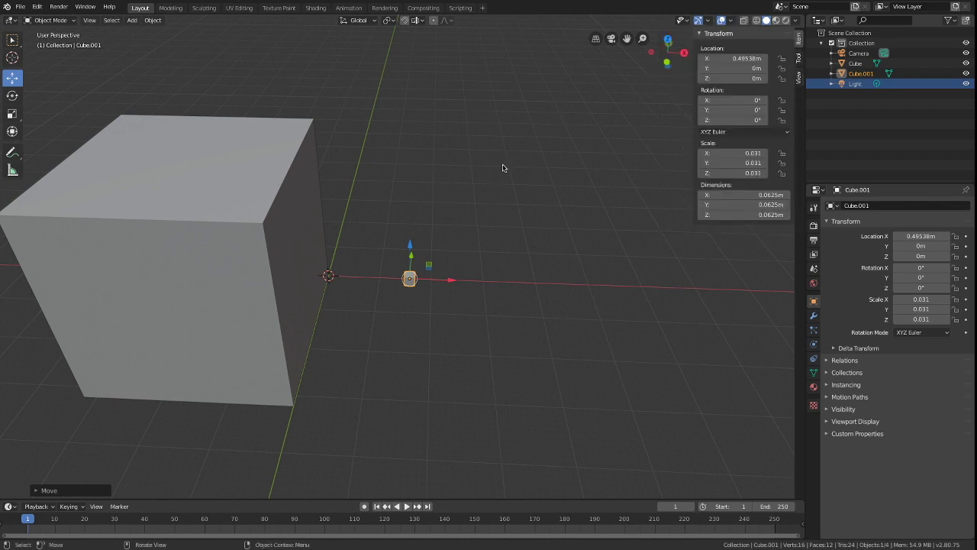
Delete the original large cube from the scene.
{"action": "left_click", "coordinate": [855, 63]}
{"action": "right_click", "coordinate": [855, 63]}
{"action": "left_click", "coordinate": [855, 63]}
Move the small cube along the X axis close to the origin, to about 0.015 m.
{"action": "scroll", "coordinate": [366, 343], "scroll_direction": "up", "scroll_amount": 2}
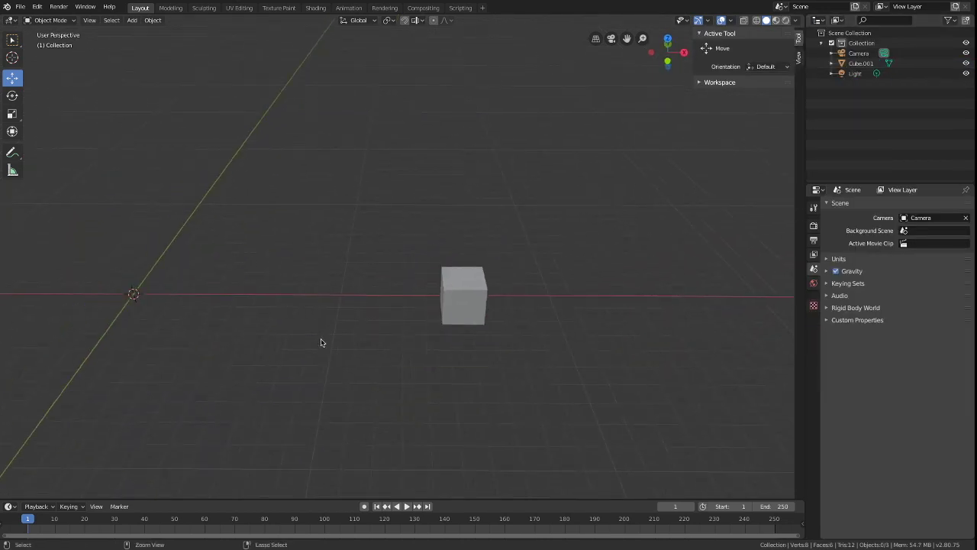
{"action": "middle_click_drag", "start_coordinate": [323, 342], "coordinate": [319, 372]}
{"action": "middle_click_drag", "start_coordinate": [296, 324], "coordinate": [294, 203], "text": "shift"}
{"action": "left_click", "coordinate": [463, 234]}
{"action": "left_click_drag", "start_coordinate": [494, 235], "coordinate": [191, 228]}
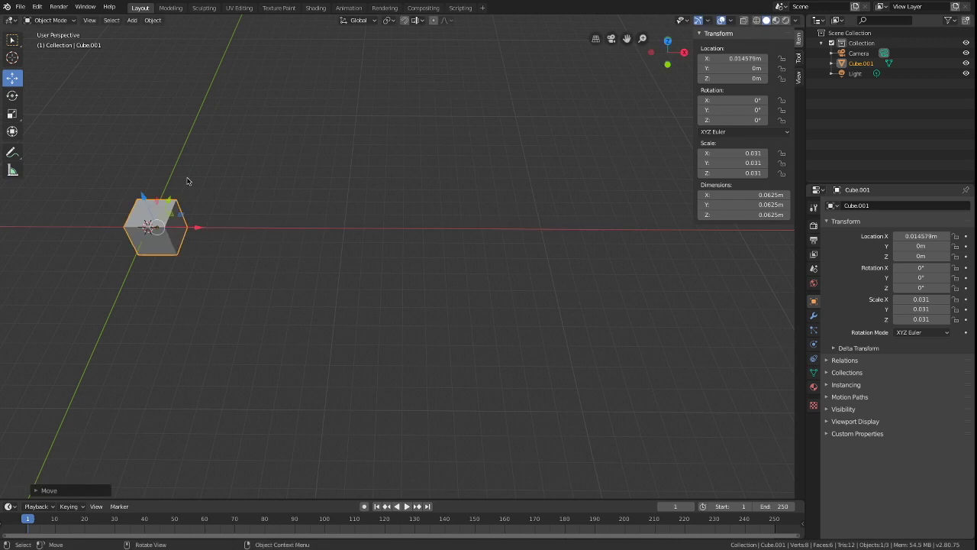
Add a mesh plane and set its X and Y dimensions to 1 m each.
{"action": "left_click", "coordinate": [131, 21]}
{"action": "mouse_move", "coordinate": [142, 35]}
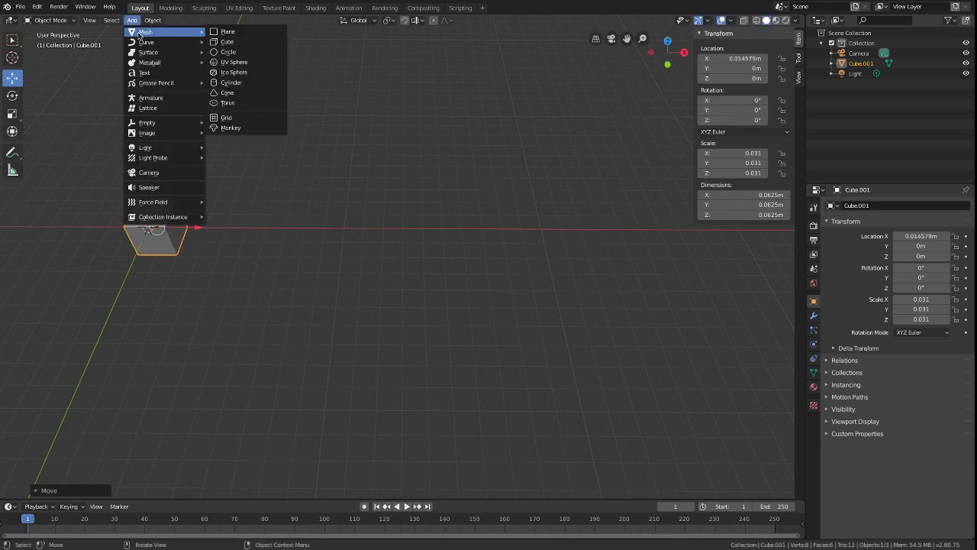
{"action": "left_click", "coordinate": [227, 31]}
{"action": "scroll", "coordinate": [362, 119], "scroll_direction": "down", "scroll_amount": 6}
{"action": "left_click", "coordinate": [768, 196]}
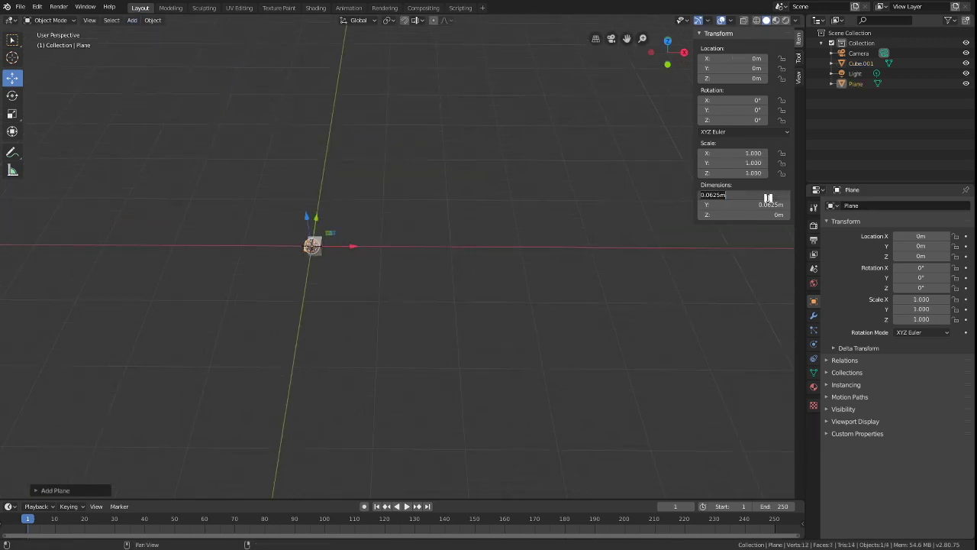
{"action": "type", "text": "1"}
{"action": "key", "text": "Tab"}
{"action": "type", "text": "1"}
{"action": "key", "text": "Tab"}
Set the plane's location to X 0.5 m and Y -0.5 m so one corner sits at the origin.
{"action": "left_click", "coordinate": [745, 58]}
{"action": "type", "text": "0.5"}
{"action": "left_click", "coordinate": [748, 68]}
{"action": "type", "text": "-.5"}
{"action": "key", "text": "Return"}
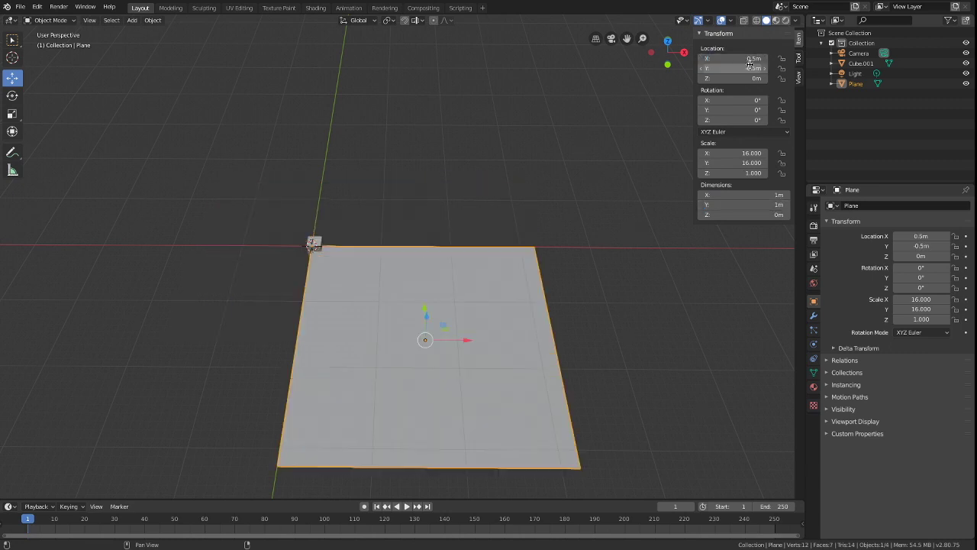
Duplicate the small cube and place the copy beside the original along the X axis, at about 0.096 m.
{"action": "left_click_drag", "start_coordinate": [380, 147], "coordinate": [587, 151]}
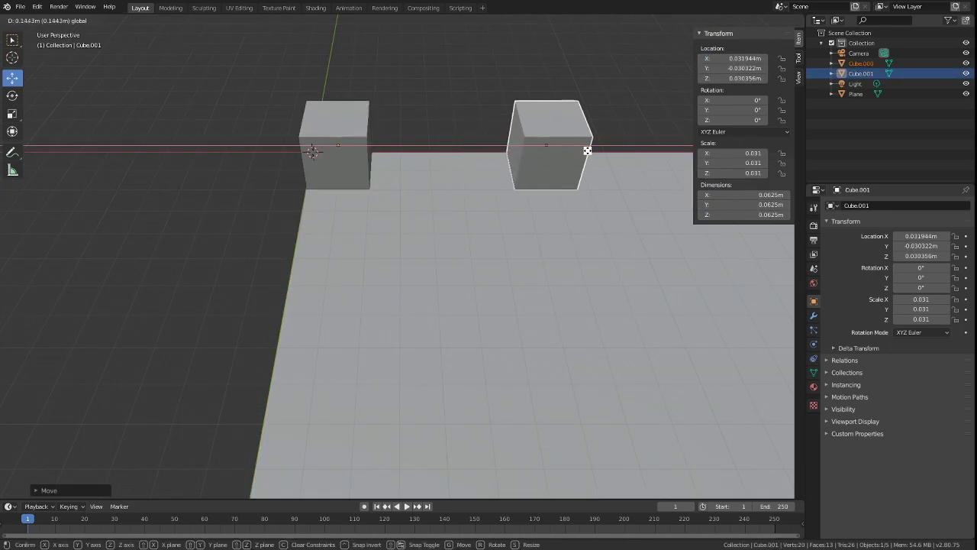
{"action": "left_click", "coordinate": [438, 148]}
{"action": "left_click_drag", "start_coordinate": [447, 145], "coordinate": [406, 145]}
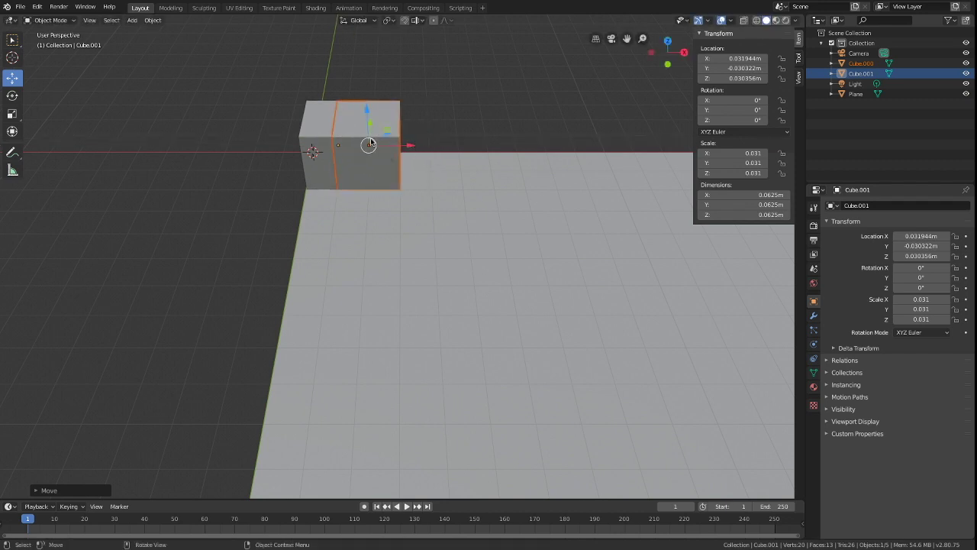
{"action": "scroll", "coordinate": [378, 142], "scroll_direction": "left", "scroll_amount": 10}
{"action": "scroll", "coordinate": [378, 142], "scroll_direction": "right", "scroll_amount": 10}
{"action": "left_click_drag", "start_coordinate": [413, 148], "coordinate": [448, 146]}
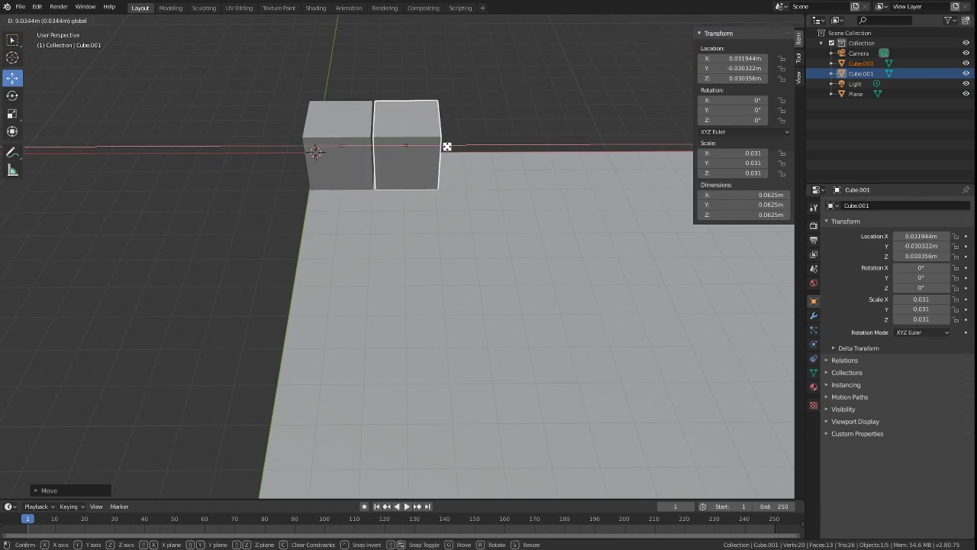
{"action": "left_click", "coordinate": [446, 146]}
Snap both small cubes to the grid with Selection to Grid, one after the other.
{"action": "left_click", "coordinate": [359, 128]}
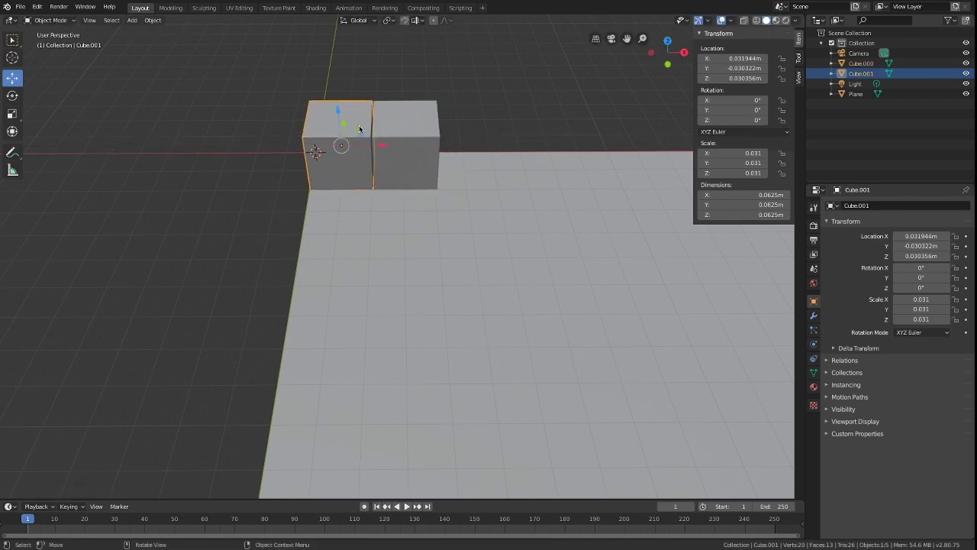
{"action": "left_click", "coordinate": [153, 21]}
{"action": "mouse_move", "coordinate": [177, 89]}
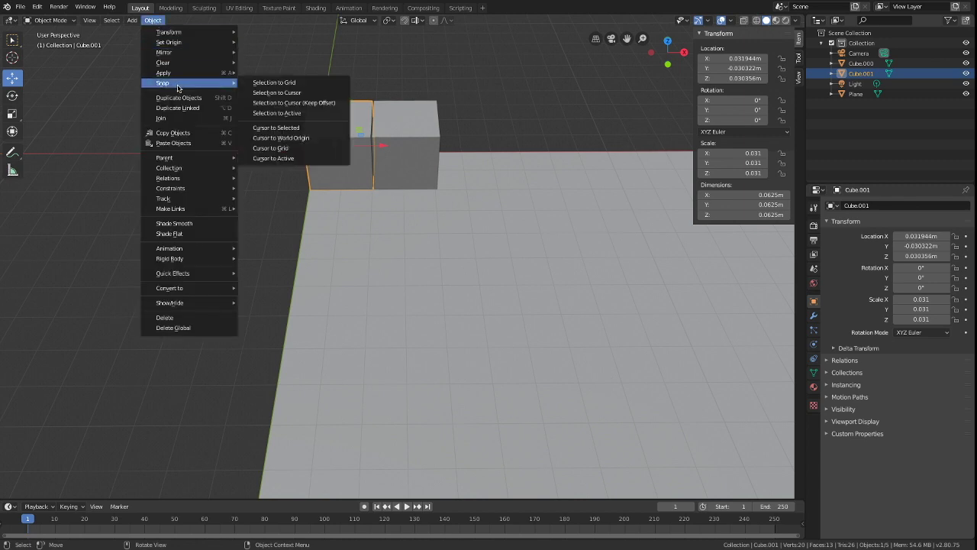
{"action": "left_click", "coordinate": [267, 84]}
{"action": "left_click", "coordinate": [405, 121]}
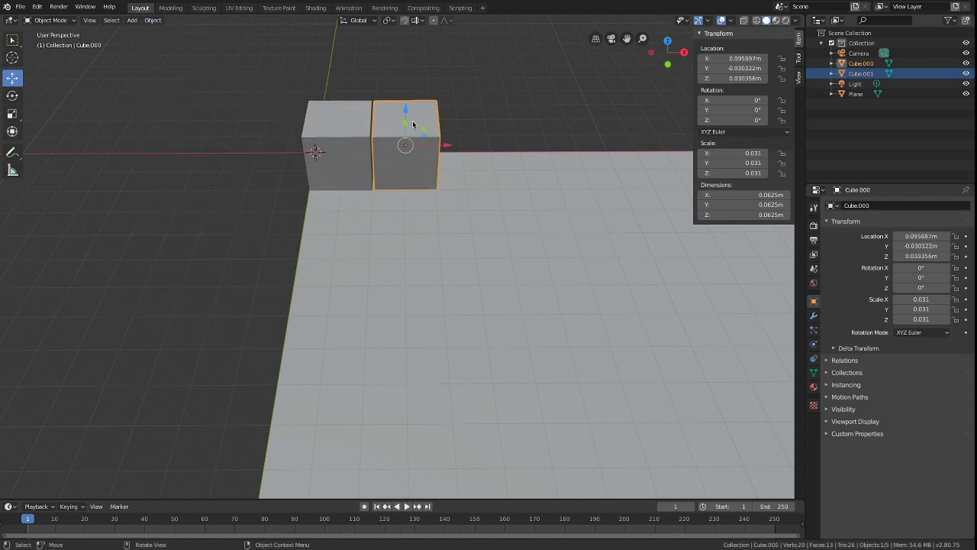
{"action": "left_click", "coordinate": [152, 20]}
{"action": "mouse_move", "coordinate": [170, 83]}
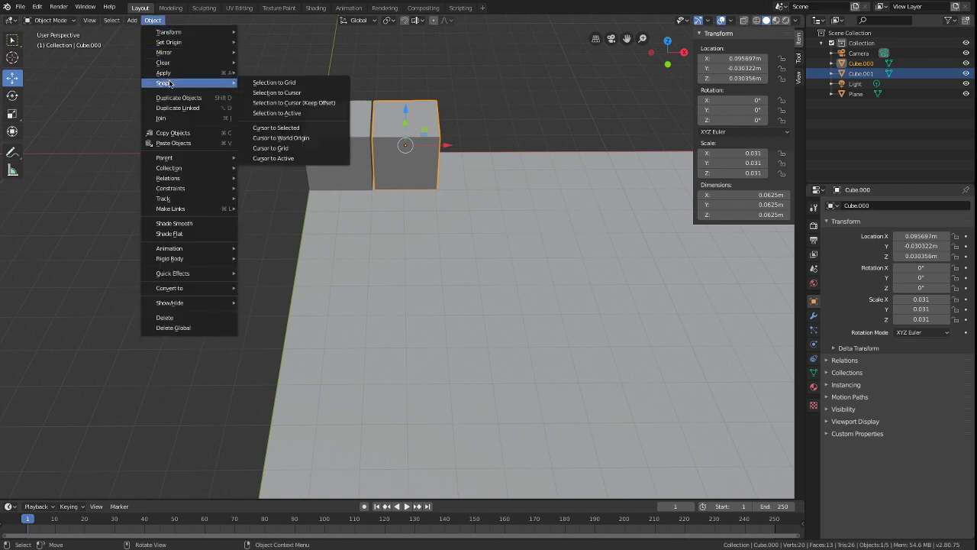
{"action": "left_click", "coordinate": [262, 84]}
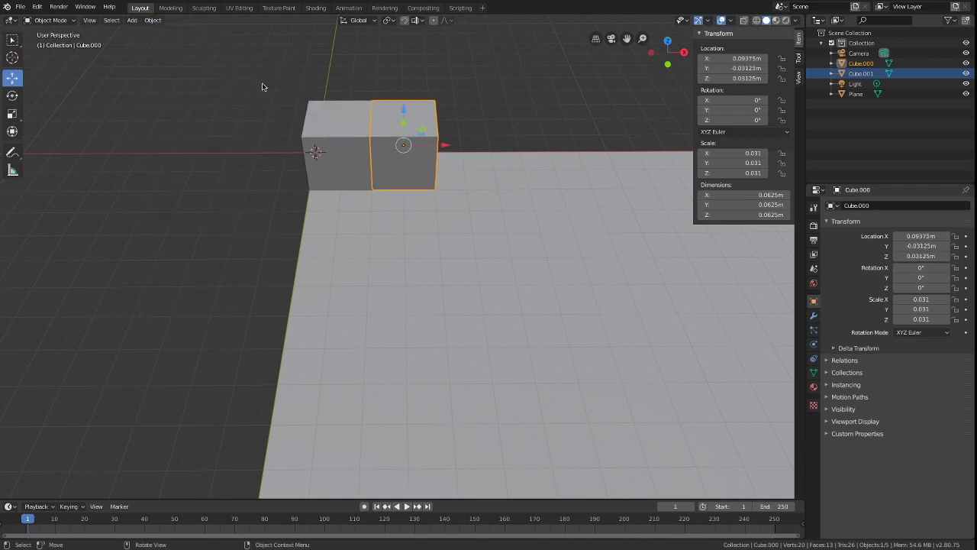
Copy both cubes, place the copies directly in front along the Y axis, and snap them to the grid.
{"action": "left_click", "coordinate": [354, 121]}
{"action": "left_click", "coordinate": [402, 126], "text": "shift"}
{"action": "middle_click_drag", "start_coordinate": [405, 126], "coordinate": [858, 124]}
{"action": "key", "text": "ctrl+c"}
{"action": "key", "text": "ctrl+v"}
{"action": "left_click_drag", "start_coordinate": [165, 63], "coordinate": [116, 86]}
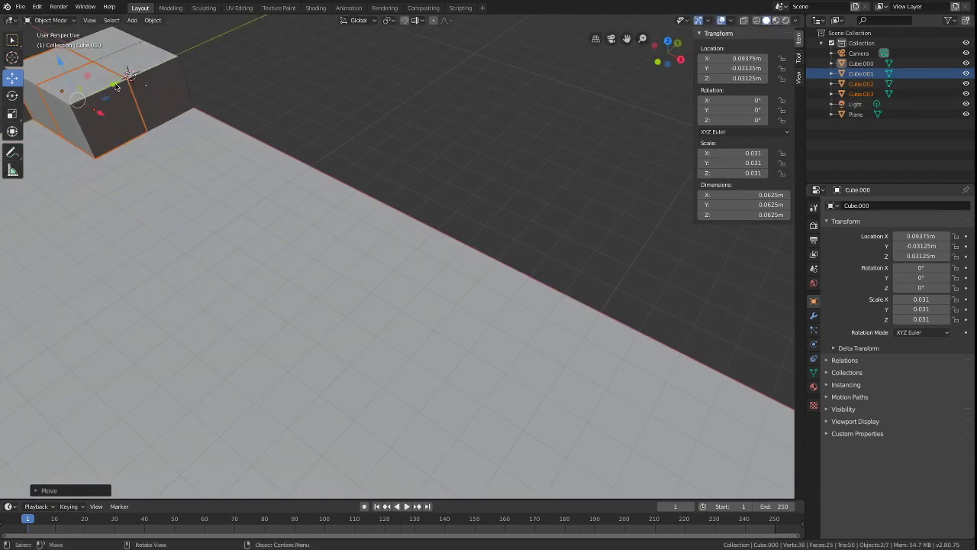
{"action": "middle_click_drag", "start_coordinate": [116, 87], "coordinate": [214, 75]}
{"action": "left_click", "coordinate": [150, 20]}
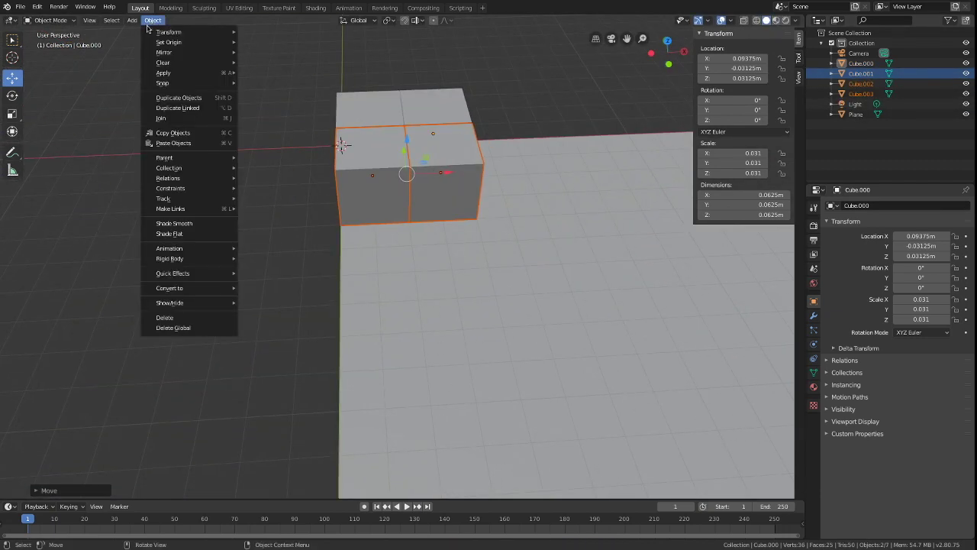
{"action": "mouse_move", "coordinate": [162, 82]}
{"action": "left_click", "coordinate": [273, 83]}
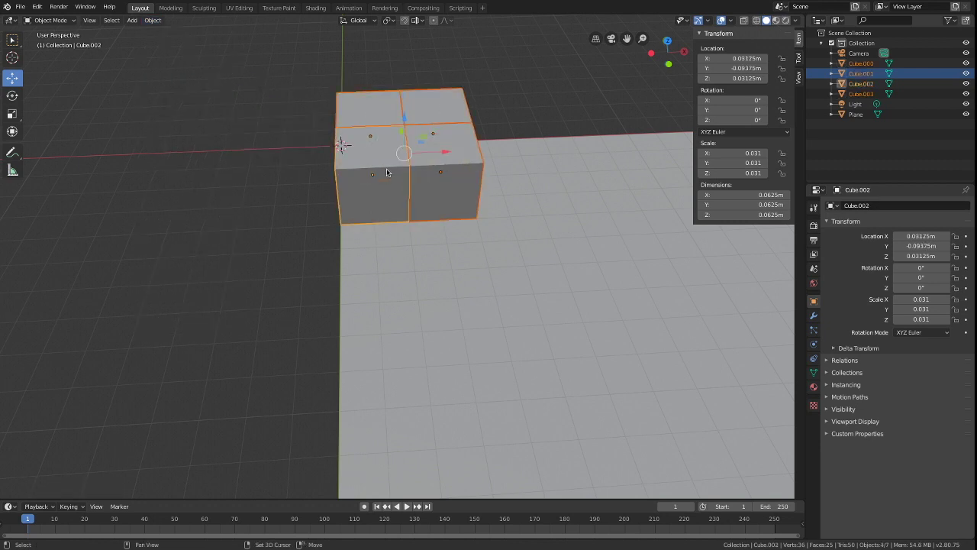
Move the 2 by 2 block of cubes near the plane's centre, to about X 0.471 m and Y -0.531 m.
{"action": "scroll", "coordinate": [409, 205], "scroll_direction": "down", "scroll_amount": 5}
{"action": "middle_click_drag", "start_coordinate": [409, 204], "coordinate": [358, 191]}
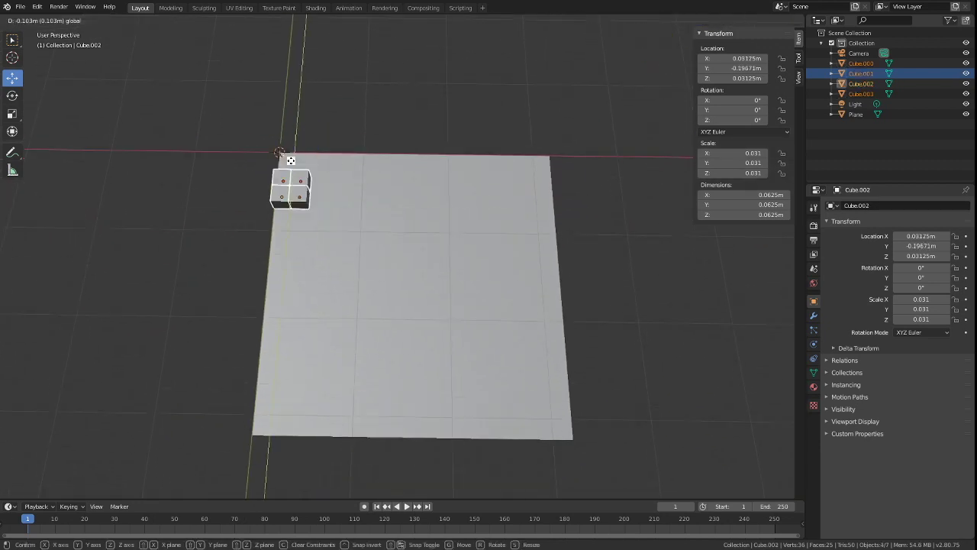
{"action": "key", "text": "g"}
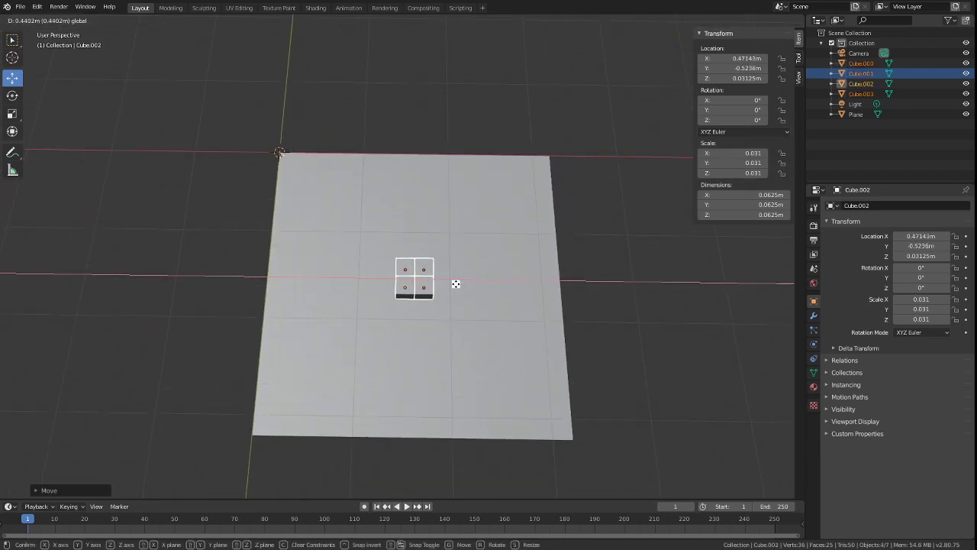
{"action": "left_click", "coordinate": [456, 284]}
{"action": "middle_click_drag", "start_coordinate": [456, 284], "coordinate": [451, 259], "text": "ctrl"}
{"action": "middle_click_drag", "start_coordinate": [451, 259], "coordinate": [443, 293]}
{"action": "key", "text": "g"}
{"action": "key", "text": "y"}
{"action": "left_click", "coordinate": [257, 218]}
{"action": "middle_click_drag", "start_coordinate": [258, 219], "coordinate": [447, 272]}
Snap the block to the grid and paste copies along the Y axis to form a 2 by 6 strip of cubes.
{"action": "left_click", "coordinate": [152, 20]}
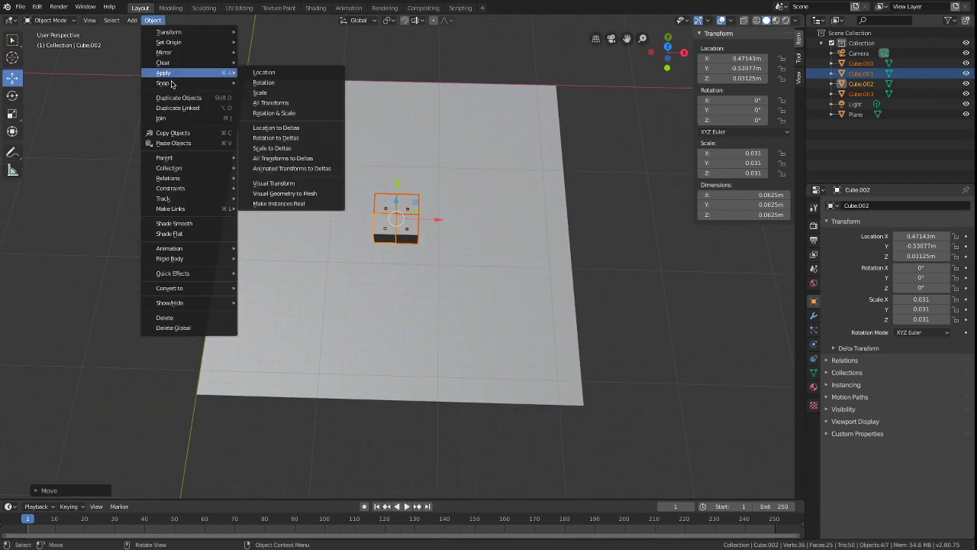
{"action": "key", "text": "super+v"}
{"action": "key", "text": "g"}
{"action": "left_click", "coordinate": [391, 229]}
{"action": "key", "text": "super+v"}
{"action": "key", "text": "g"}
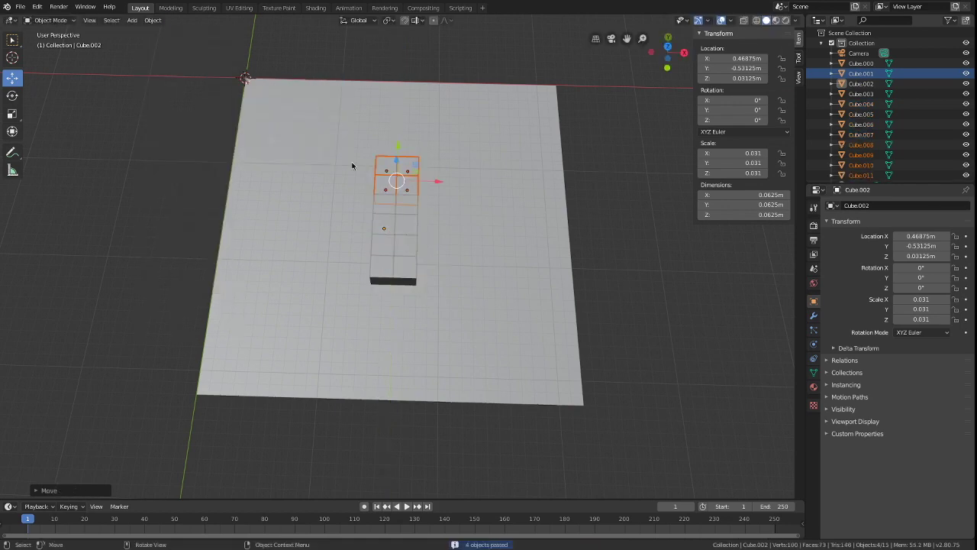
Copy the strip to both sides along the X axis, snapped to the grid, to form a 6 by 6 layer.
{"action": "left_click_drag", "start_coordinate": [353, 153], "coordinate": [432, 299]}
{"action": "key", "text": "super+v"}
{"action": "key", "text": "g"}
{"action": "left_click", "coordinate": [434, 221]}
{"action": "middle_click_drag", "start_coordinate": [435, 220], "coordinate": [355, 168]}
{"action": "left_click", "coordinate": [356, 168]}
{"action": "left_click", "coordinate": [153, 19]}
Select the whole 6 by 6 layer of cubes and stack two copies of it upward along the Z axis.
{"action": "left_click", "coordinate": [375, 141], "text": "shift"}
{"action": "middle_click_drag", "start_coordinate": [382, 198], "coordinate": [367, 229]}
{"action": "left_click", "coordinate": [381, 164], "text": "shift"}
{"action": "left_click", "coordinate": [367, 330], "text": "shift"}
{"action": "key", "text": "a"}
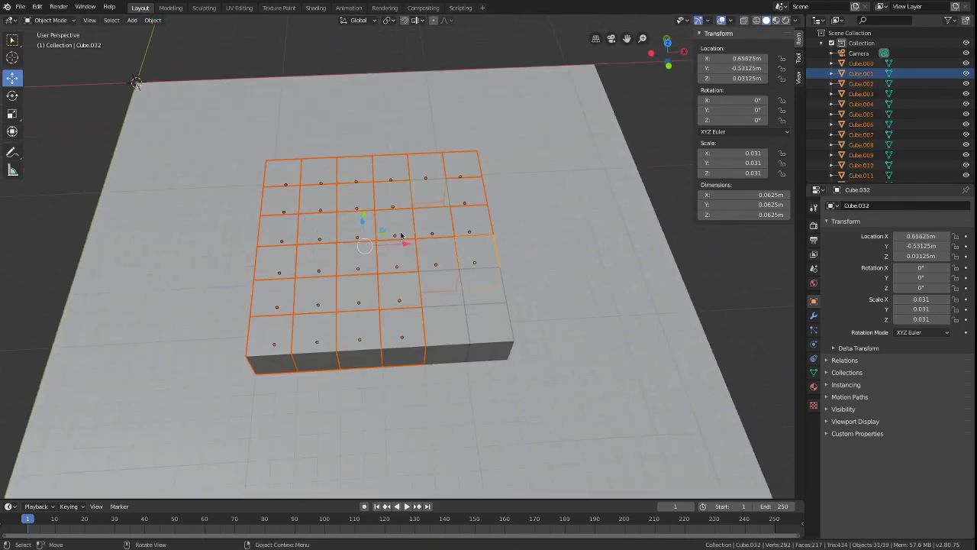
{"action": "key", "text": "ctrl+c"}
{"action": "key", "text": "ctrl+v"}
{"action": "left_click_drag", "start_coordinate": [374, 230], "coordinate": [375, 179]}
{"action": "middle_click_drag", "start_coordinate": [374, 179], "coordinate": [412, 229]}
{"action": "key", "text": "ctrl+c"}
{"action": "key", "text": "ctrl+v"}
{"action": "left_click_drag", "start_coordinate": [419, 256], "coordinate": [425, 160]}
{"action": "middle_click_drag", "start_coordinate": [425, 160], "coordinate": [342, 187]}
Select the three stacked layers in wireframe view and paste copies of them upward along the Z axis to build a tower.
{"action": "key", "text": "shift+z"}
{"action": "left_click_drag", "start_coordinate": [303, 99], "coordinate": [516, 198]}
{"action": "key", "text": "ctrl+c"}
{"action": "key", "text": "ctrl+v"}
{"action": "key", "text": "shift+z"}
{"action": "left_click_drag", "start_coordinate": [408, 191], "coordinate": [409, 103]}
{"action": "left_click_drag", "start_coordinate": [432, 165], "coordinate": [432, 106]}
{"action": "key", "text": "ctrl+v"}
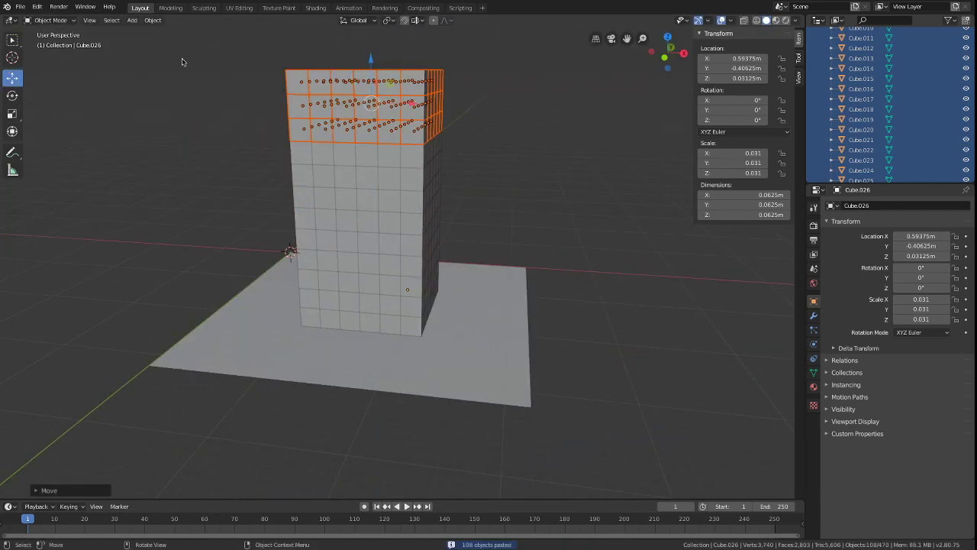
Raise the plane to a Z location of 1 m as a height reference above the tower.
{"action": "left_click", "coordinate": [364, 281]}
{"action": "left_click", "coordinate": [482, 312]}
{"action": "double_click", "coordinate": [738, 78]}
{"action": "type", "text": "1"}
{"action": "key", "text": "Return"}
{"action": "middle_click_drag", "start_coordinate": [580, 229], "coordinate": [719, 190]}
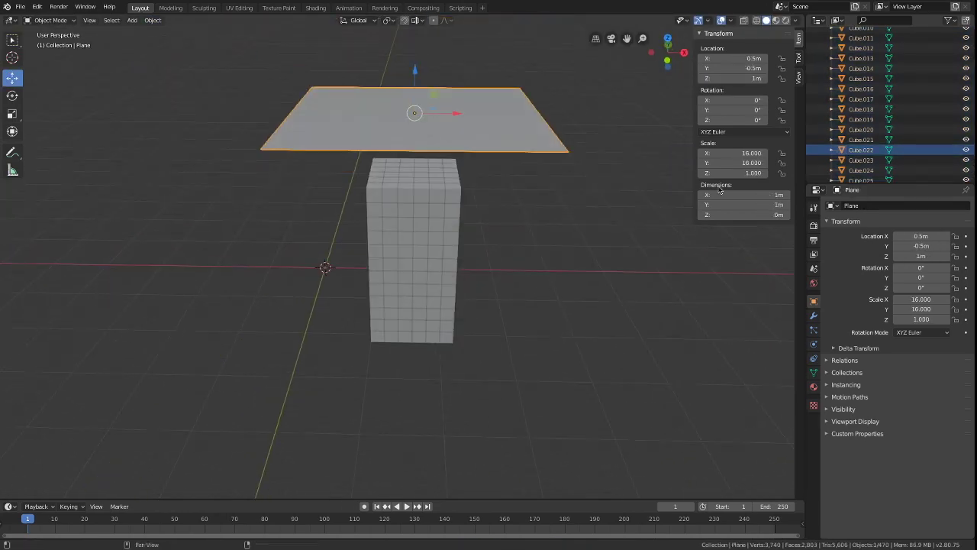
Replace the plane with a 1 m reference cube and move it beside the tower, to about X -0.54 m and Z 0.40 m.
{"action": "key", "text": "Return"}
{"action": "middle_click_drag", "start_coordinate": [775, 216], "coordinate": [333, 76]}
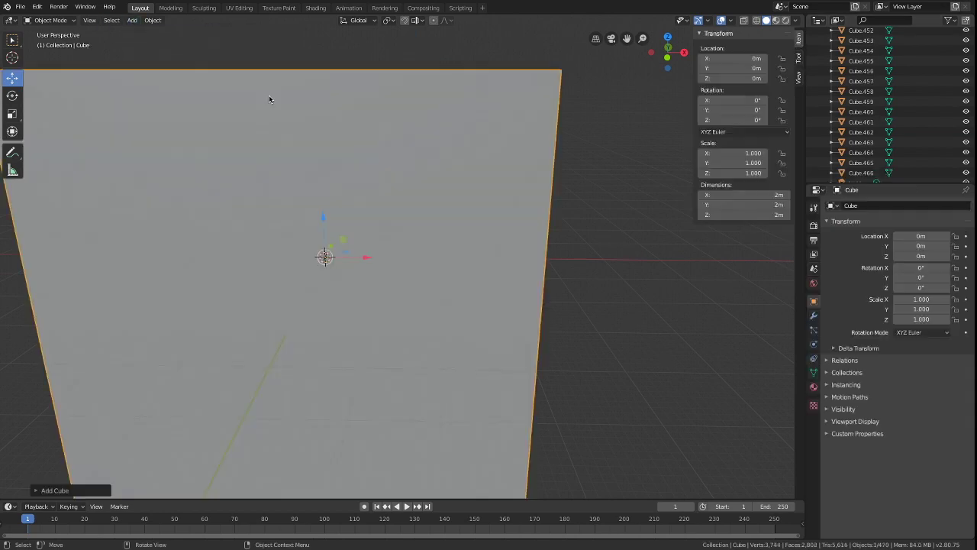
{"action": "scroll", "coordinate": [469, 240], "scroll_direction": "down", "scroll_amount": 5}
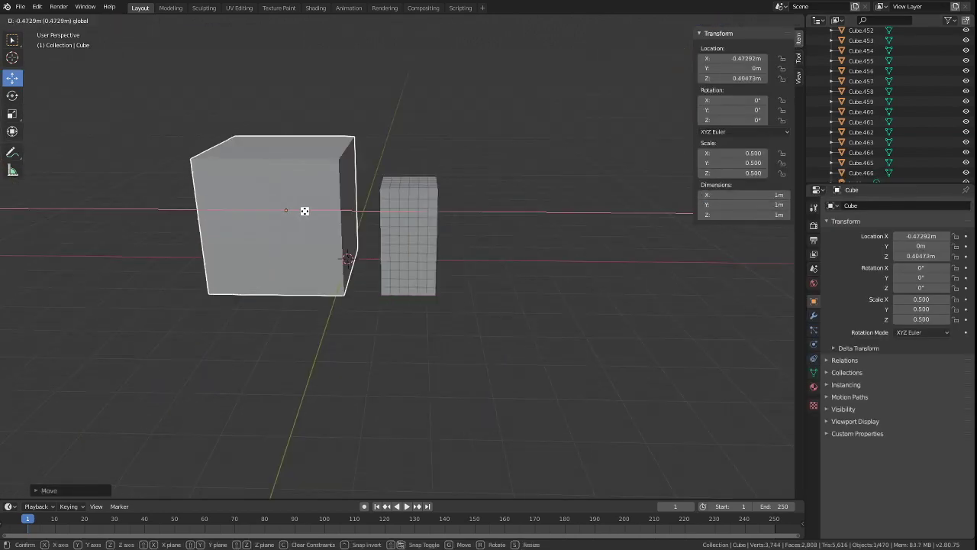
Extend the tower upward with copies of its top layers and delete the 1 m reference cube.
{"action": "key", "text": "shift+z"}
{"action": "key", "text": "w"}
{"action": "left_click_drag", "start_coordinate": [488, 153], "coordinate": [348, 209]}
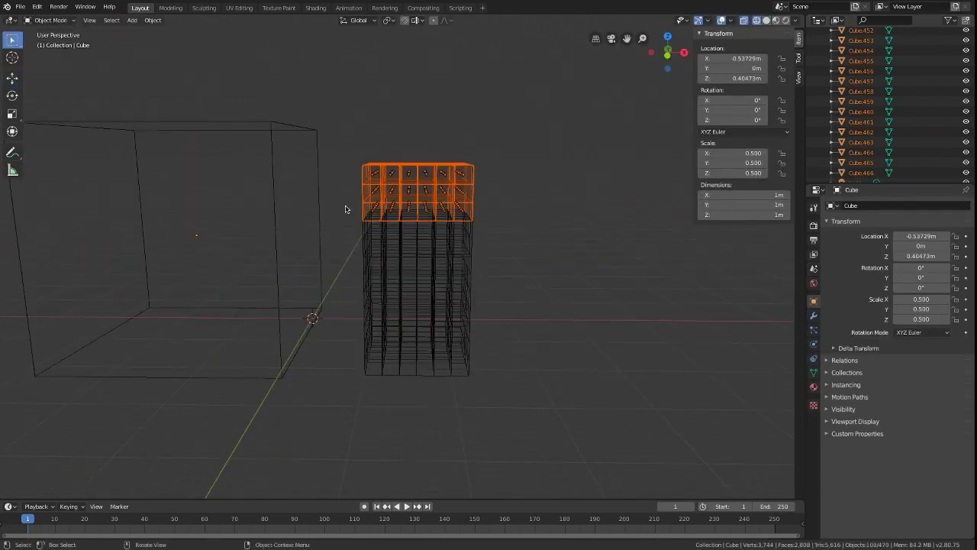
{"action": "left_click", "coordinate": [153, 19]}
{"action": "key", "text": "Escape"}
{"action": "key", "text": "x"}
{"action": "left_click", "coordinate": [530, 123]}
{"action": "key", "text": "shift+z"}
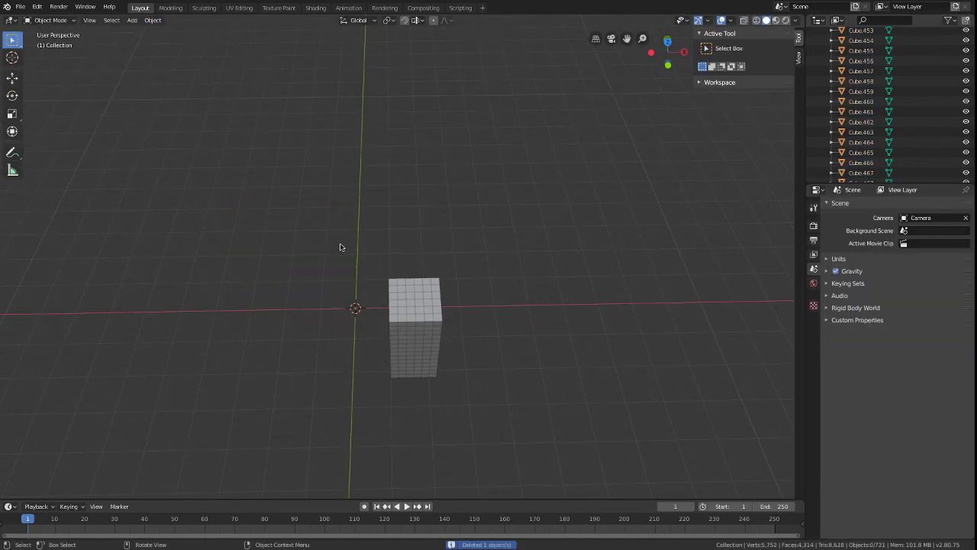
Select all cubes of the tower with Cube.003 as the active object and join them into one object.
{"action": "middle_click_drag", "start_coordinate": [340, 247], "coordinate": [351, 245]}
{"action": "left_click_drag", "start_coordinate": [323, 158], "coordinate": [525, 362]}
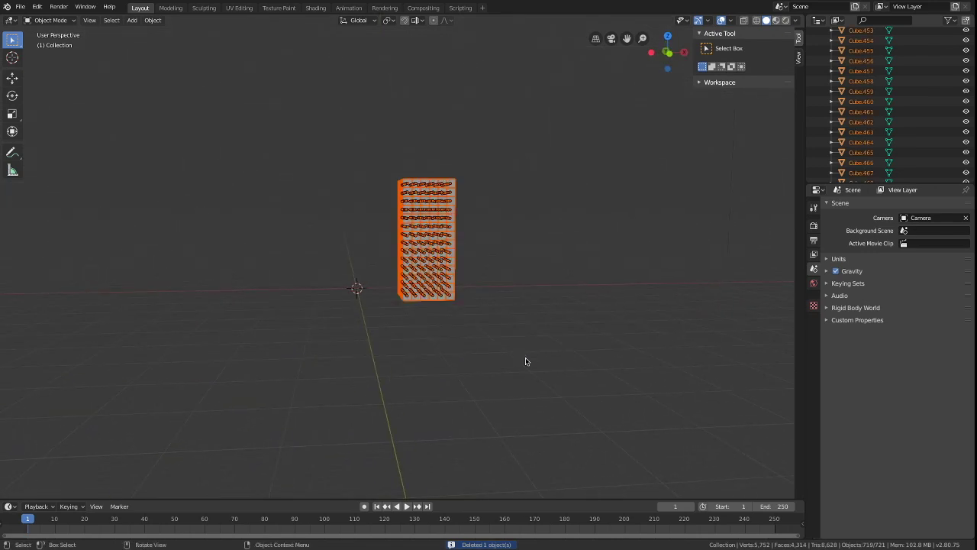
{"action": "middle_click_drag", "start_coordinate": [525, 362], "coordinate": [516, 323]}
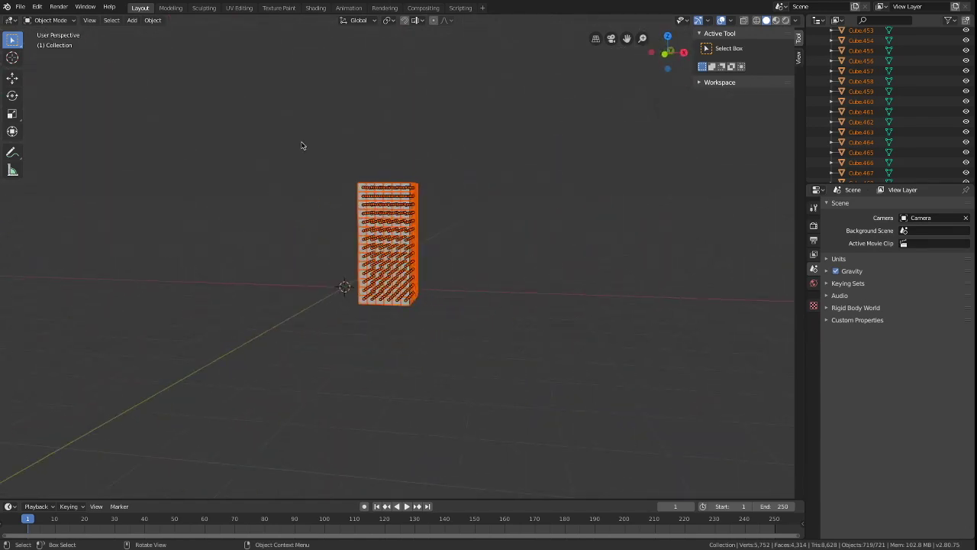
{"action": "left_click", "coordinate": [153, 21]}
{"action": "scroll", "coordinate": [892, 114], "scroll_direction": "up", "scroll_amount": 10}
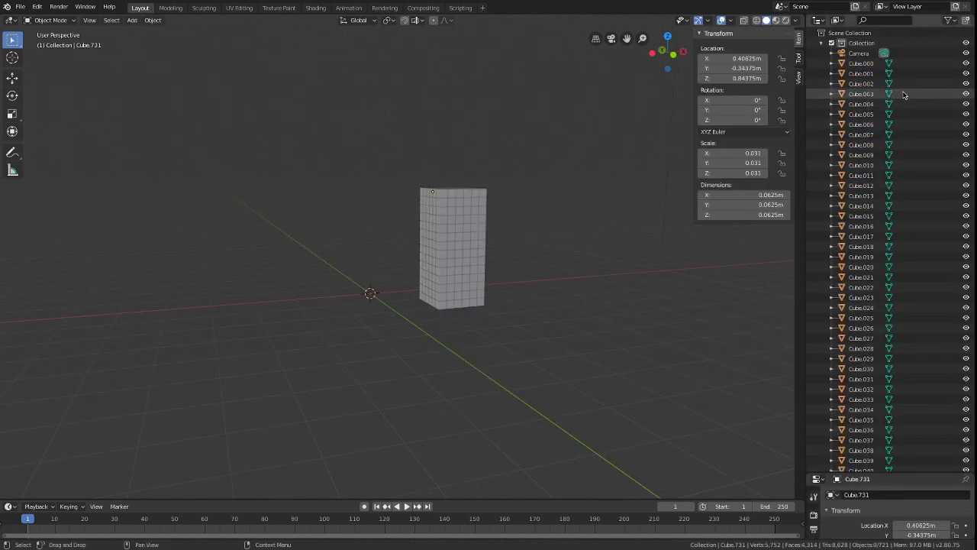
{"action": "left_click", "coordinate": [904, 95]}
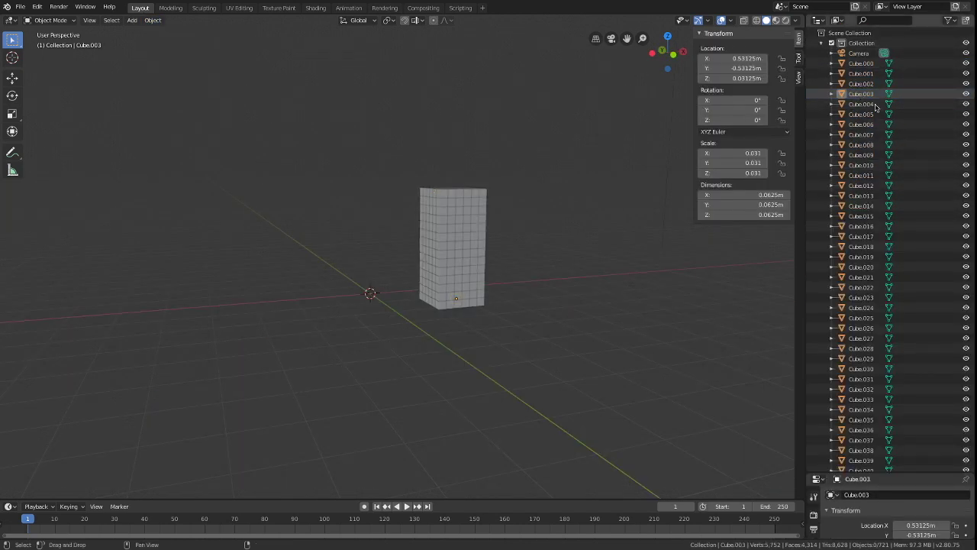
{"action": "left_click", "coordinate": [154, 20]}
{"action": "left_click_drag", "start_coordinate": [386, 132], "coordinate": [474, 309]}
{"action": "left_click", "coordinate": [154, 20]}
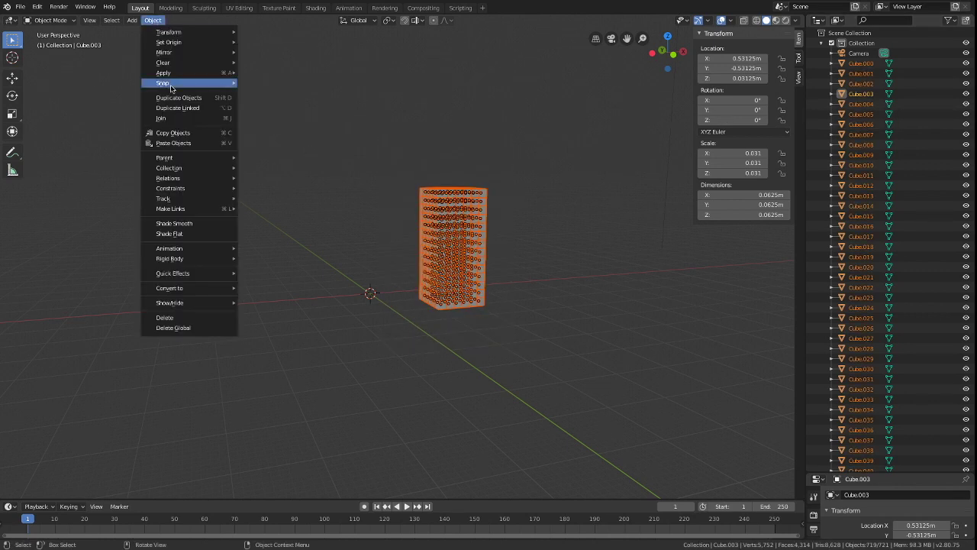
{"action": "left_click", "coordinate": [175, 120]}
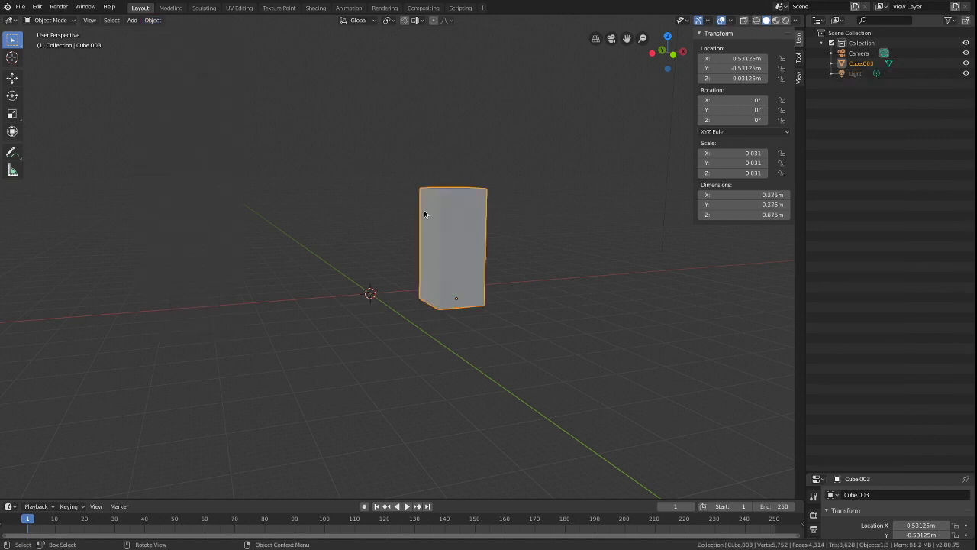
Examine the joined block from several sides and from close up.
{"action": "middle_click_drag", "start_coordinate": [474, 257], "coordinate": [420, 286]}
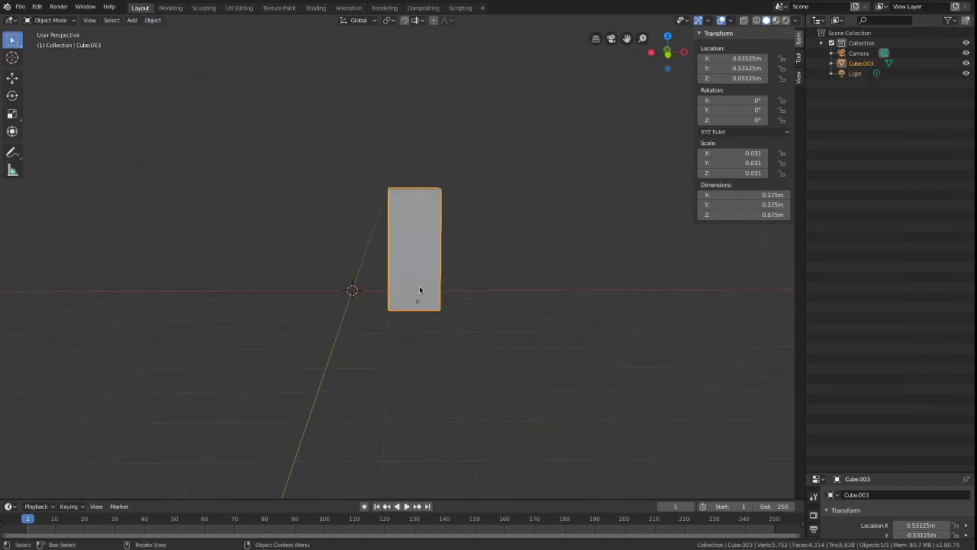
{"action": "scroll", "coordinate": [414, 287], "scroll_direction": "up", "scroll_amount": 3}
{"action": "scroll", "coordinate": [415, 291], "scroll_direction": "up", "scroll_amount": 1}
{"action": "scroll", "coordinate": [414, 291], "scroll_direction": "up", "scroll_amount": 6}
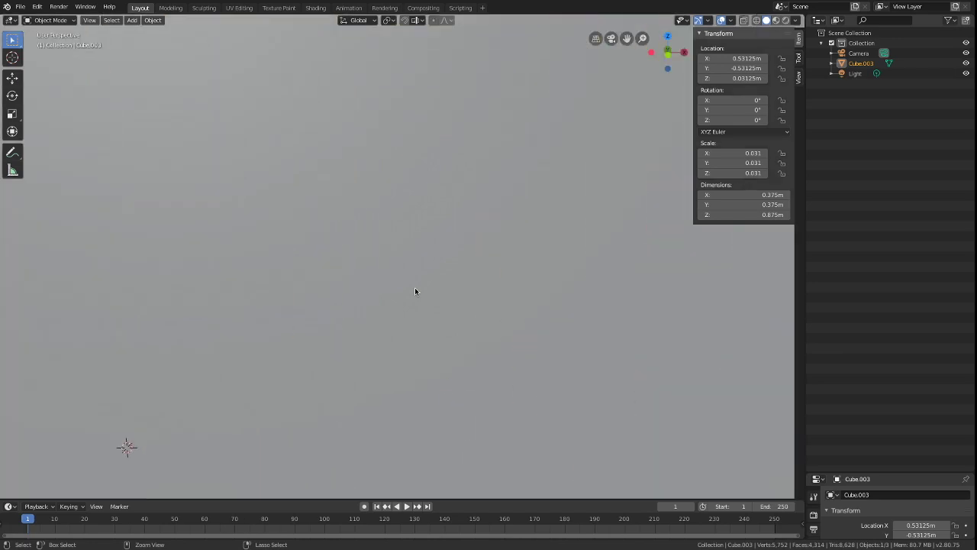
{"action": "scroll", "coordinate": [415, 291], "scroll_direction": "down", "scroll_amount": 10, "text": "ctrl"}
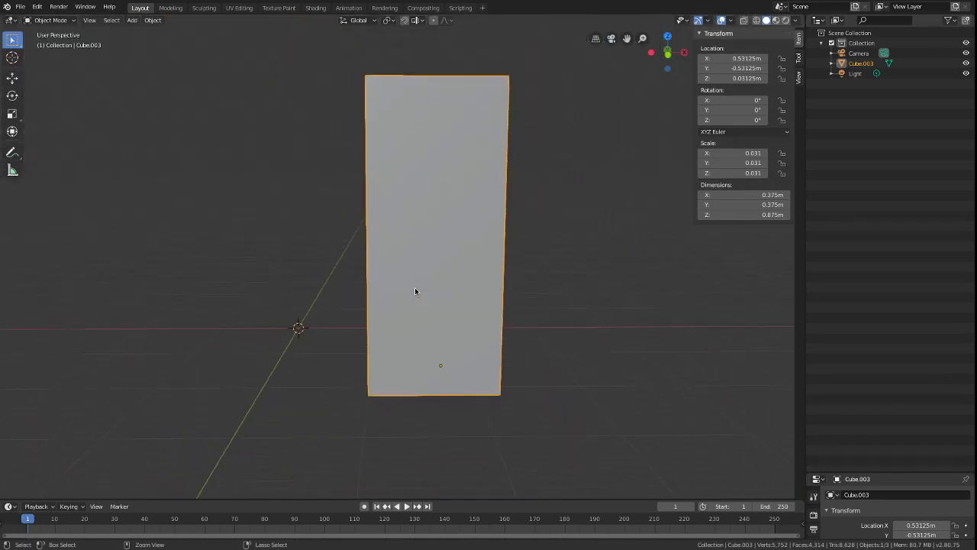
{"action": "scroll", "coordinate": [415, 291], "scroll_direction": "up", "scroll_amount": 2}
{"action": "middle_click_drag", "start_coordinate": [414, 291], "coordinate": [625, 241]}
{"action": "middle_click_drag", "start_coordinate": [491, 123], "coordinate": [156, 62]}
{"action": "left_click", "coordinate": [157, 63]}
Switch the joined block to Edit Mode and try scaling its whole mesh.
{"action": "left_click", "coordinate": [51, 20]}
{"action": "left_click", "coordinate": [46, 42]}
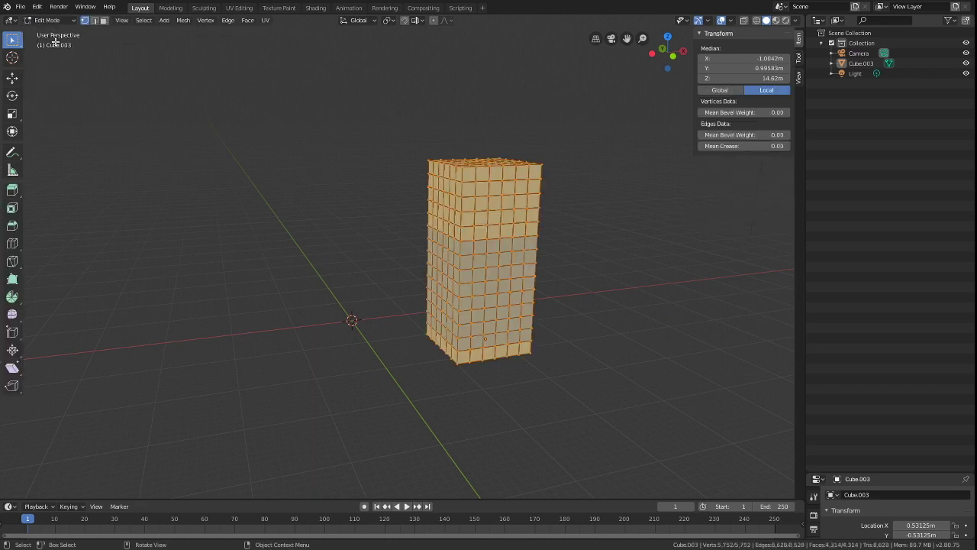
{"action": "middle_click_drag", "start_coordinate": [359, 160], "coordinate": [379, 147]}
{"action": "key", "text": "s"}
{"action": "right_click", "coordinate": [306, 113]}
Try the edge and vertex selection modes, pick a vertex at the block's upper front corner, and deselect everything.
{"action": "left_click", "coordinate": [95, 21]}
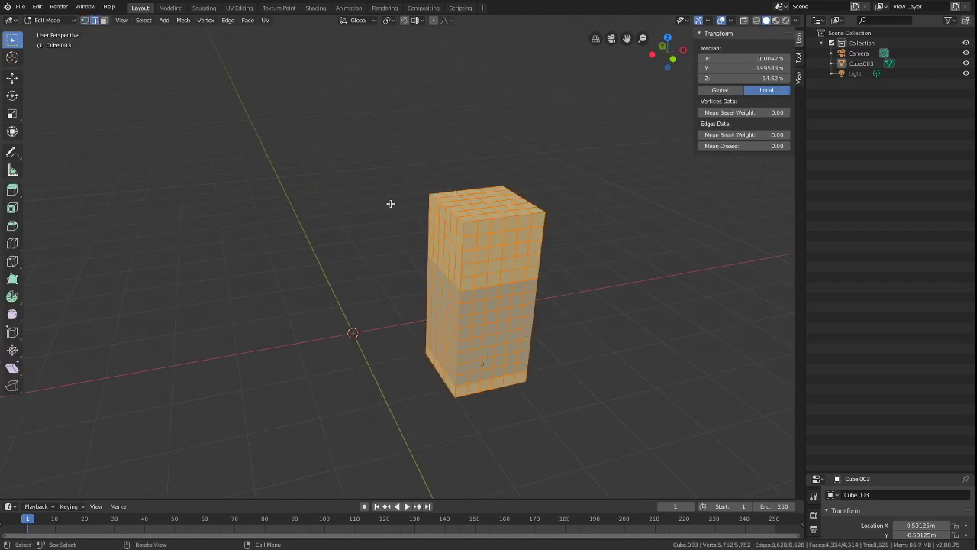
{"action": "left_click", "coordinate": [388, 203]}
{"action": "left_click", "coordinate": [86, 23]}
{"action": "key", "text": "1"}
{"action": "left_click", "coordinate": [465, 223]}
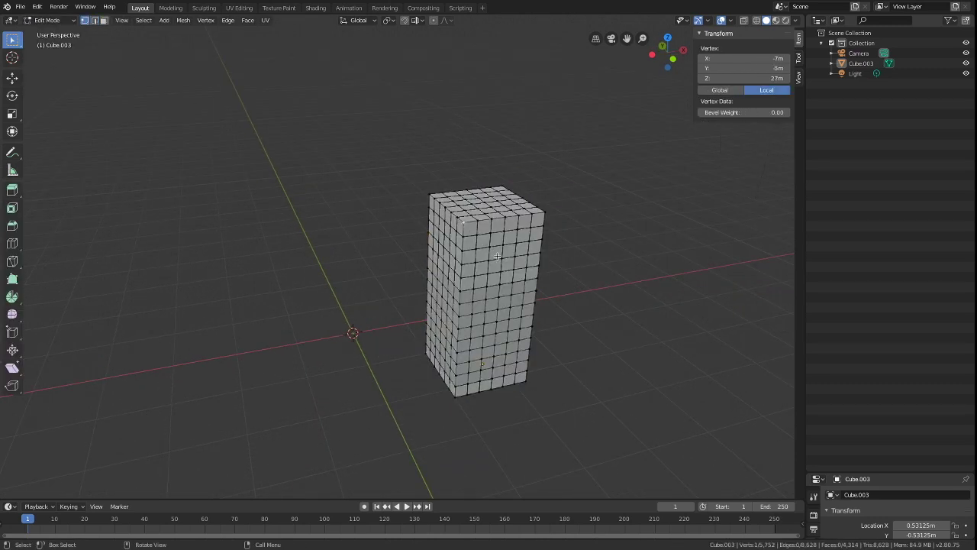
{"action": "key", "text": "alt+a"}
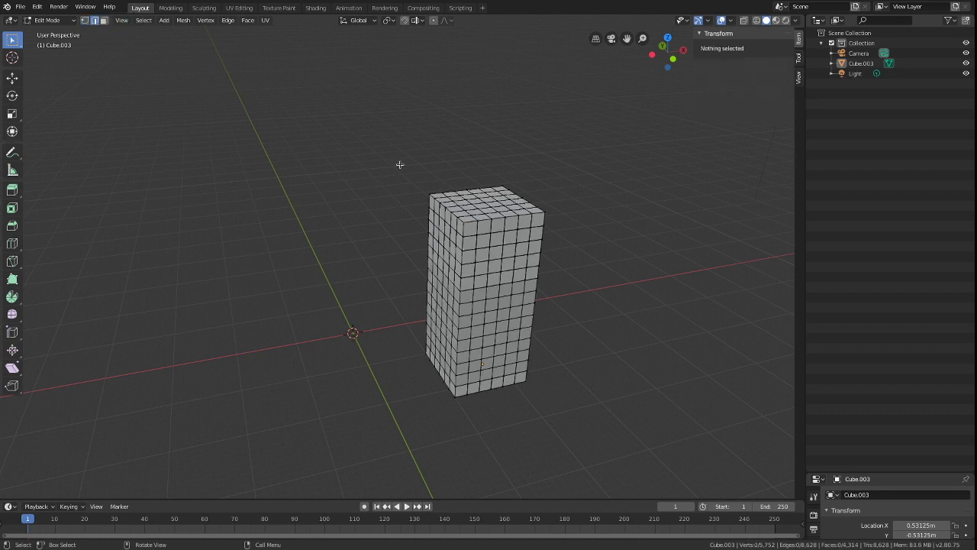
Switch to face selection mode and select all outer faces of the block from every side.
{"action": "left_click", "coordinate": [473, 222]}
{"action": "left_click", "coordinate": [104, 20]}
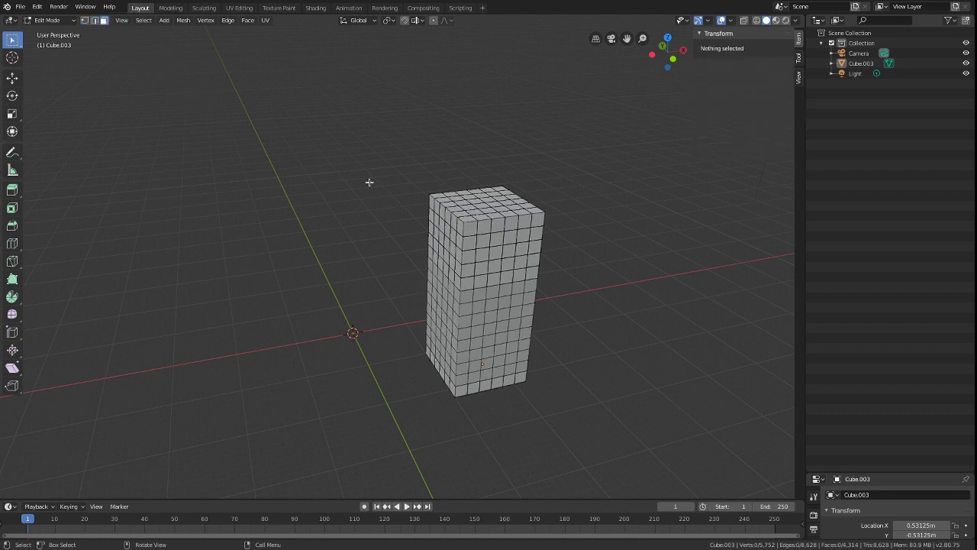
{"action": "left_click", "coordinate": [475, 233]}
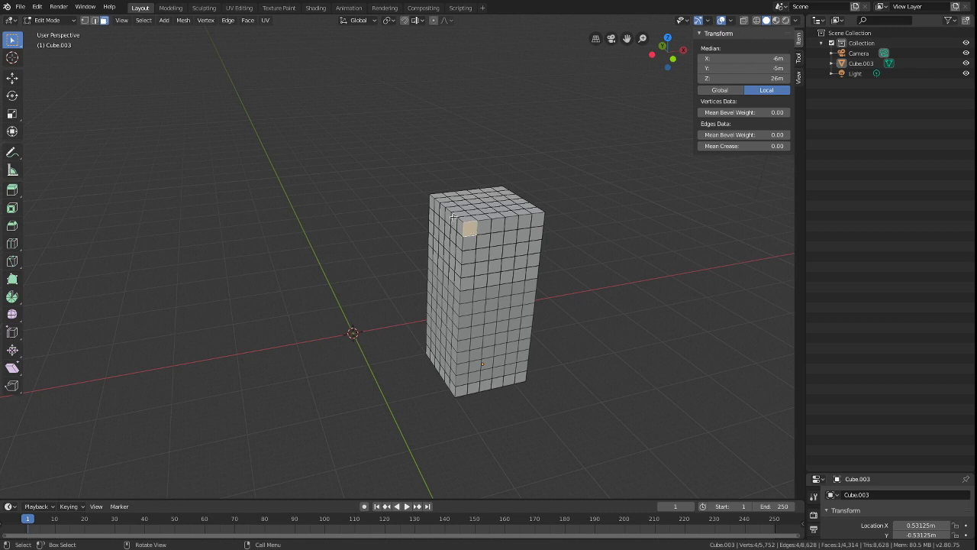
{"action": "left_click_drag", "start_coordinate": [406, 163], "coordinate": [576, 451]}
{"action": "middle_click_drag", "start_coordinate": [591, 363], "coordinate": [589, 362]}
{"action": "left_click_drag", "start_coordinate": [362, 145], "coordinate": [177, 359]}
{"action": "middle_click_drag", "start_coordinate": [176, 359], "coordinate": [147, 123]}
Invert the face selection and delete the block's hidden inner faces.
{"action": "left_click", "coordinate": [144, 20]}
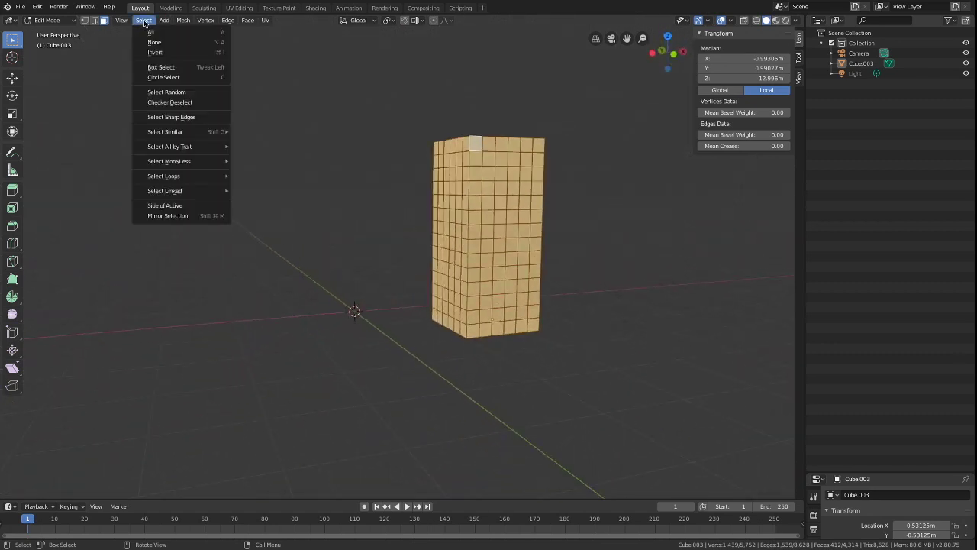
{"action": "left_click", "coordinate": [161, 51]}
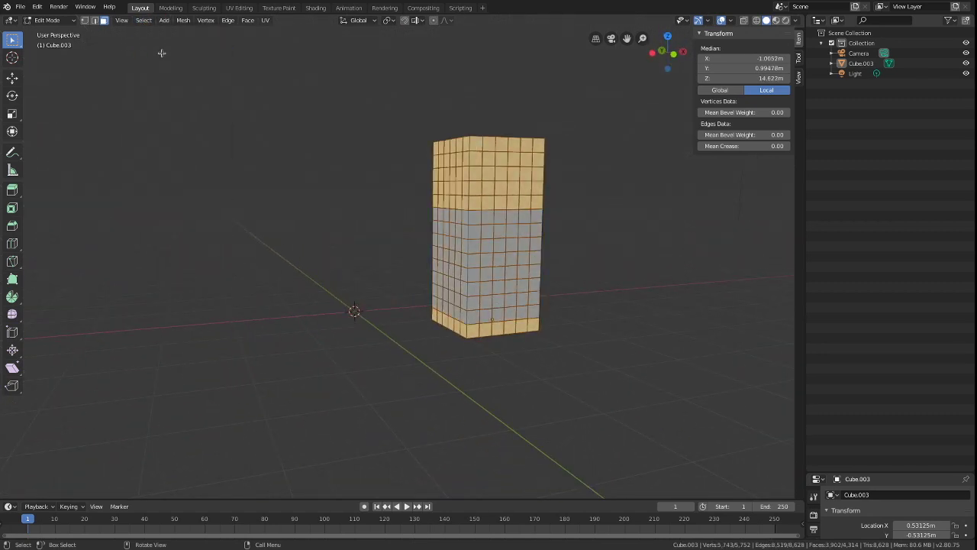
{"action": "middle_click_drag", "start_coordinate": [161, 53], "coordinate": [369, 153]}
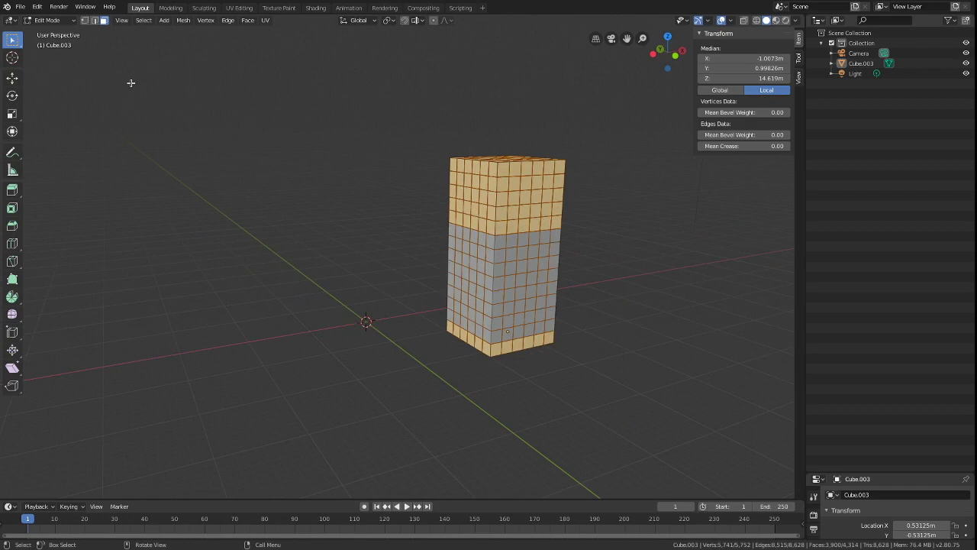
{"action": "key", "text": "x"}
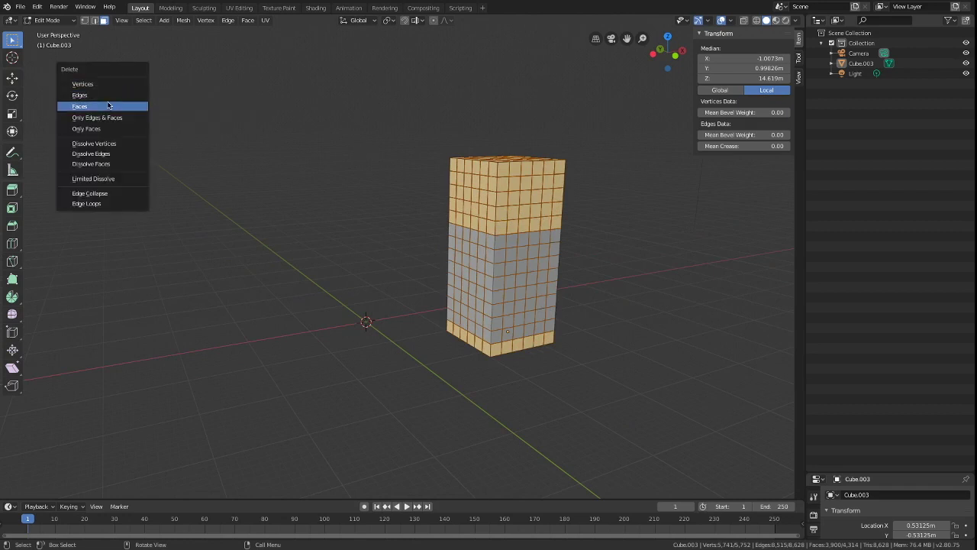
{"action": "left_click", "coordinate": [109, 106]}
Inspect the hollowed block up close and from outside, and return it to Object Mode.
{"action": "middle_click_drag", "start_coordinate": [290, 81], "coordinate": [256, 76]}
{"action": "middle_click_drag", "start_coordinate": [433, 427], "coordinate": [432, 363], "text": "shift"}
{"action": "middle_click_drag", "start_coordinate": [431, 362], "coordinate": [431, 266], "text": "ctrl"}
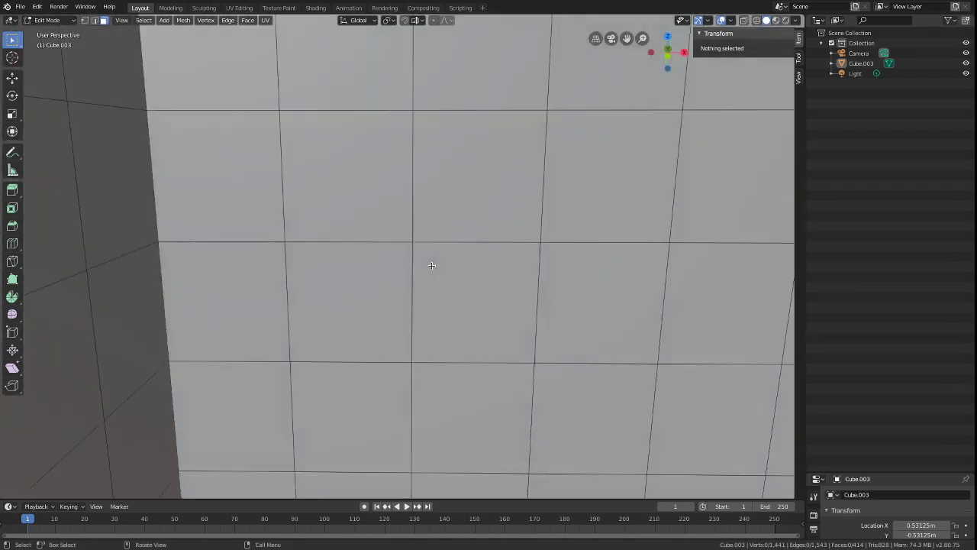
{"action": "scroll", "coordinate": [432, 265], "scroll_direction": "down", "scroll_amount": 12}
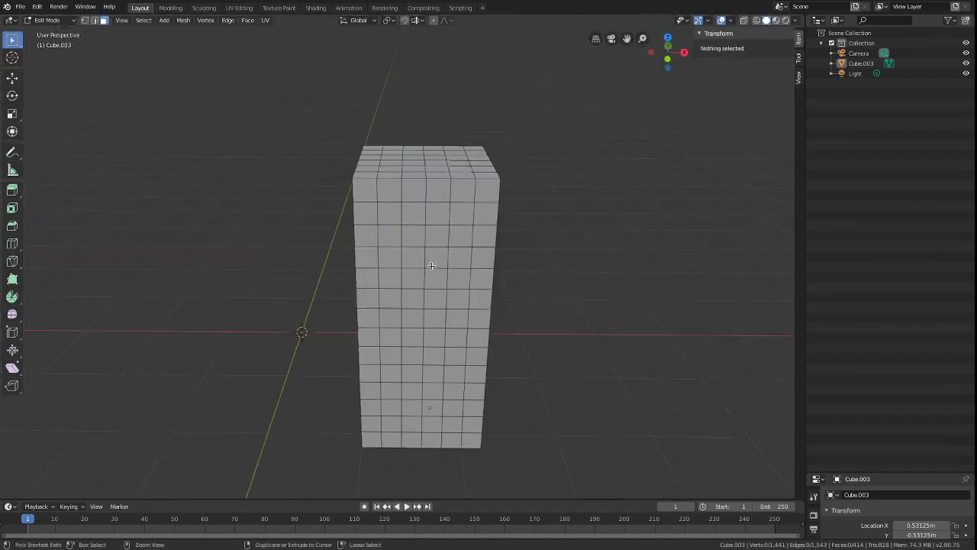
{"action": "middle_click_drag", "start_coordinate": [432, 266], "coordinate": [429, 261]}
{"action": "middle_click_drag", "start_coordinate": [429, 261], "coordinate": [426, 258]}
{"action": "left_click", "coordinate": [51, 21]}
{"action": "left_click", "coordinate": [51, 33]}
{"action": "middle_click_drag", "start_coordinate": [149, 103], "coordinate": [224, 118]}
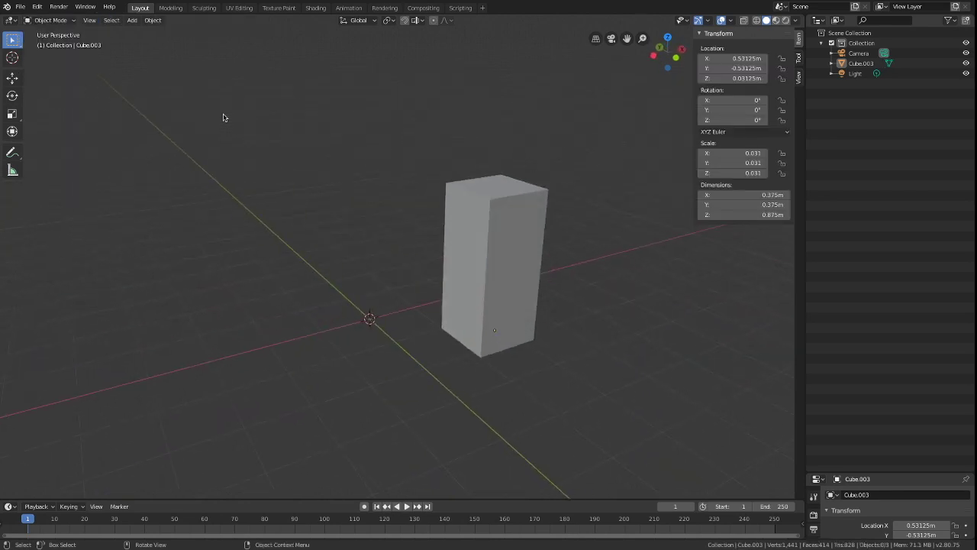
{"action": "middle_click_drag", "start_coordinate": [235, 120], "coordinate": [317, 94]}
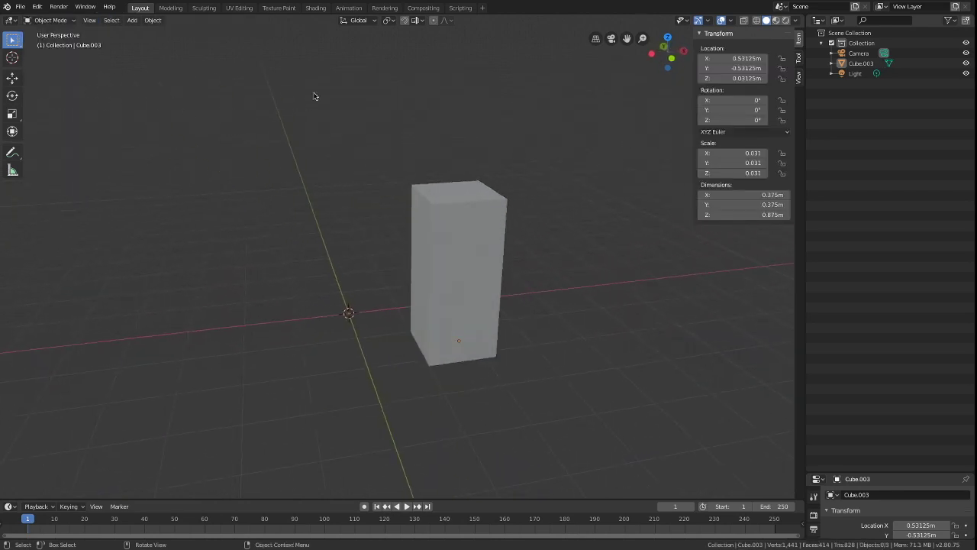
Switch to the Shading workspace and compare Solid with LookDev shading on the block, keeping LookDev.
{"action": "left_click", "coordinate": [316, 8]}
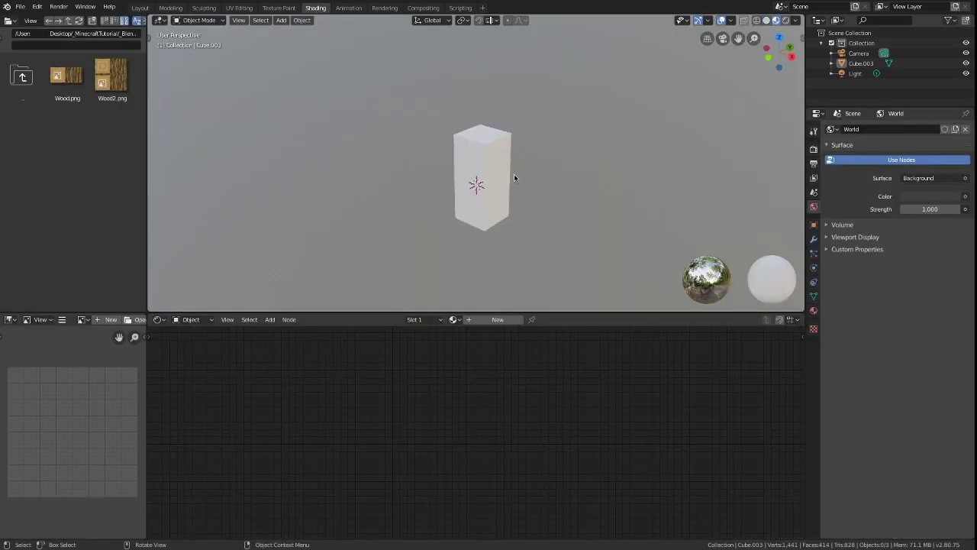
{"action": "scroll", "coordinate": [514, 177], "scroll_direction": "up", "scroll_amount": 4}
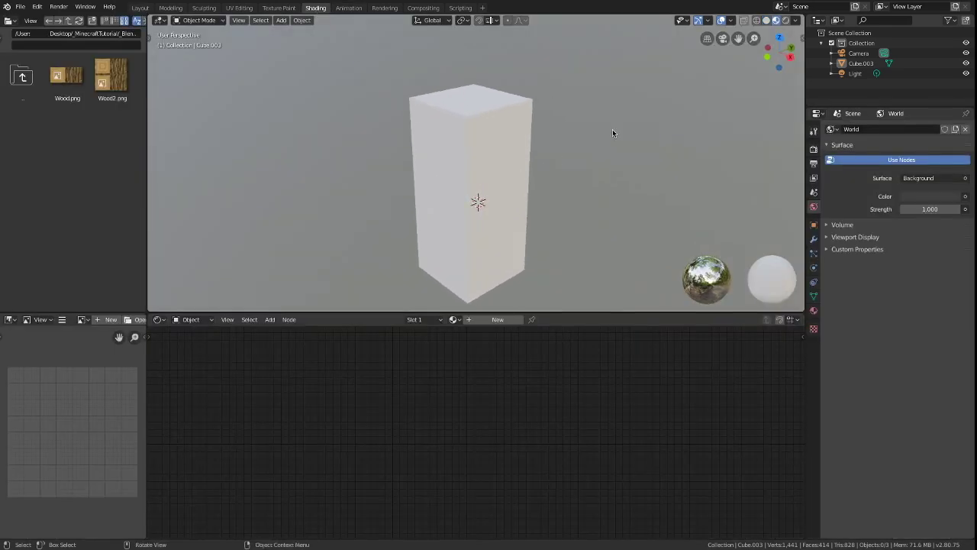
{"action": "left_click", "coordinate": [765, 20]}
{"action": "left_click", "coordinate": [776, 21]}
{"action": "left_click", "coordinate": [766, 21]}
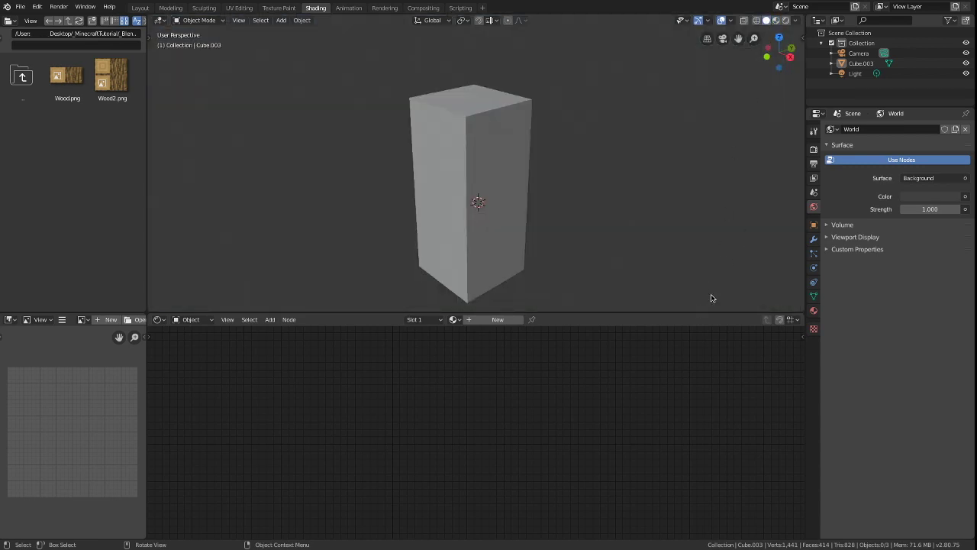
{"action": "left_click", "coordinate": [776, 20]}
Give the block a new material and connect the color of a Wood2.png image texture to its Base Color.
{"action": "middle_click_drag", "start_coordinate": [597, 222], "coordinate": [597, 225]}
{"action": "left_click", "coordinate": [450, 165]}
{"action": "left_click", "coordinate": [498, 319]}
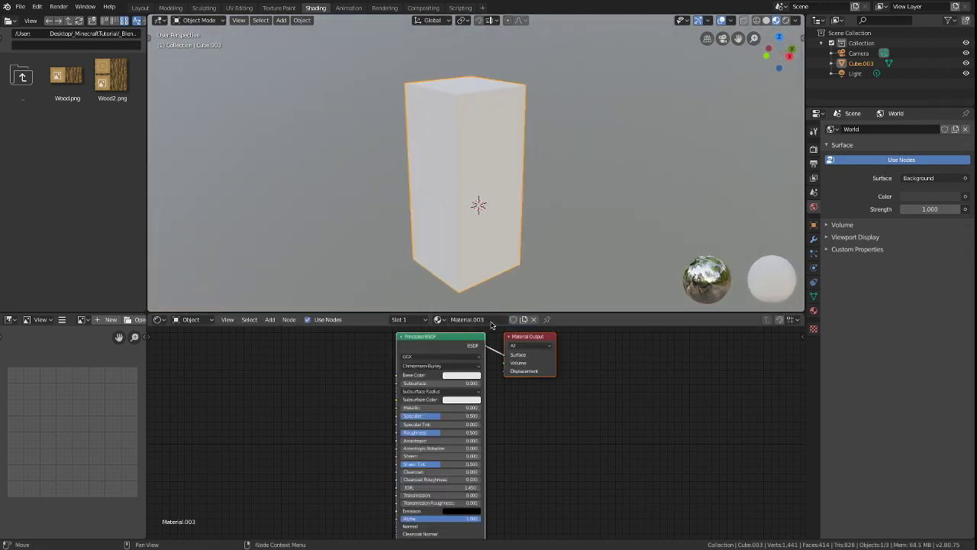
{"action": "left_click_drag", "start_coordinate": [115, 75], "coordinate": [262, 399]}
{"action": "left_click", "coordinate": [285, 340]}
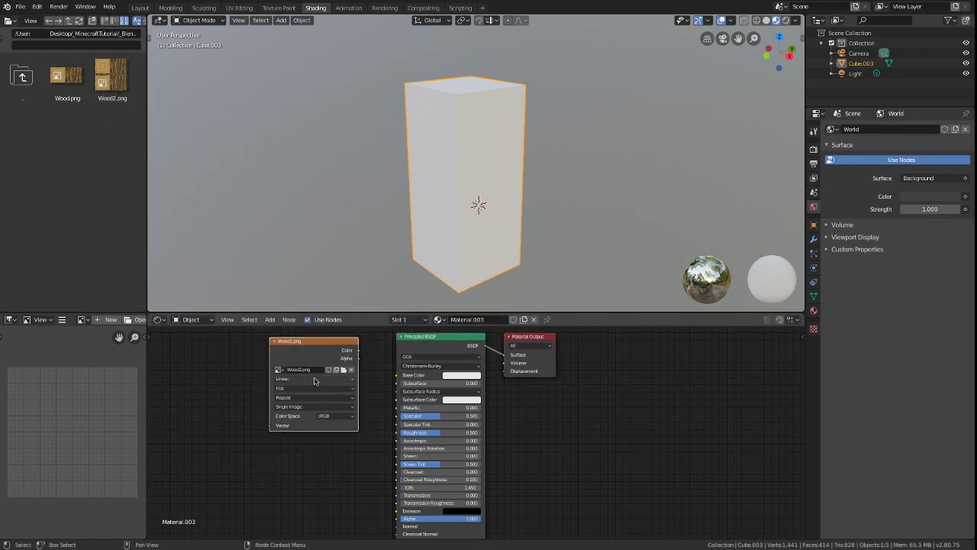
{"action": "left_click_drag", "start_coordinate": [397, 383], "coordinate": [397, 375]}
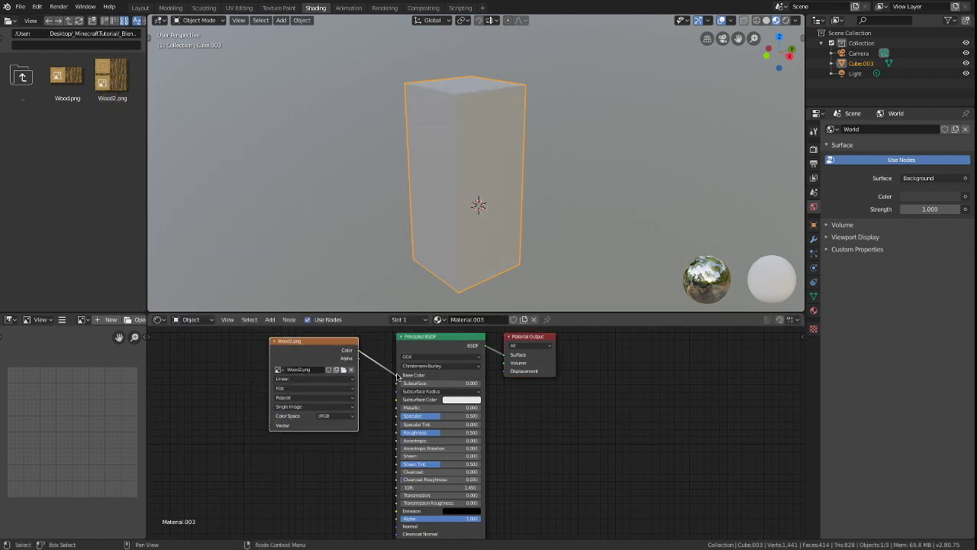
Set the Wood2.png texture's interpolation to Closest for crisp pixels.
{"action": "middle_click_drag", "start_coordinate": [524, 173], "coordinate": [524, 174]}
{"action": "scroll", "coordinate": [525, 174], "scroll_direction": "up", "scroll_amount": 8}
{"action": "scroll", "coordinate": [524, 173], "scroll_direction": "down", "scroll_amount": 6}
{"action": "scroll", "coordinate": [524, 173], "scroll_direction": "up", "scroll_amount": 3}
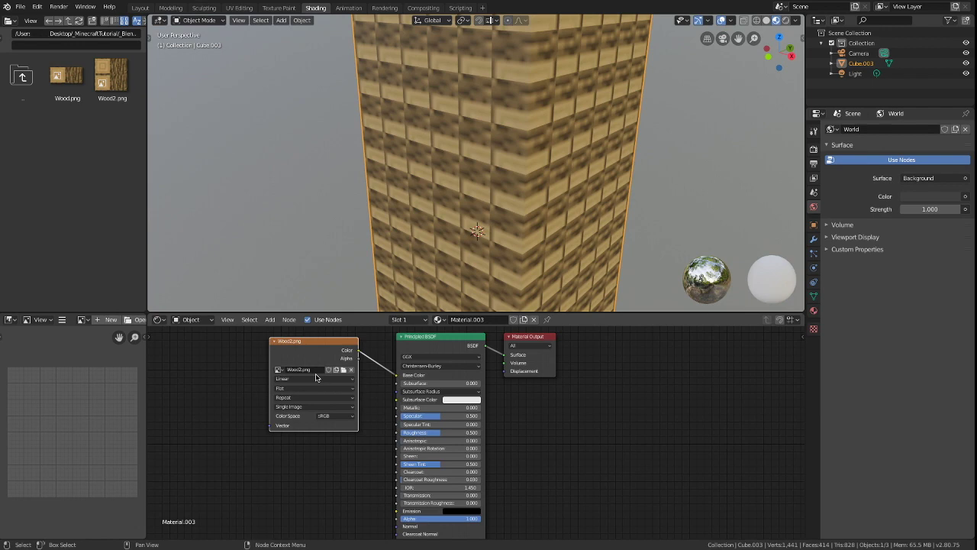
{"action": "left_click", "coordinate": [317, 379]}
{"action": "left_click", "coordinate": [312, 395]}
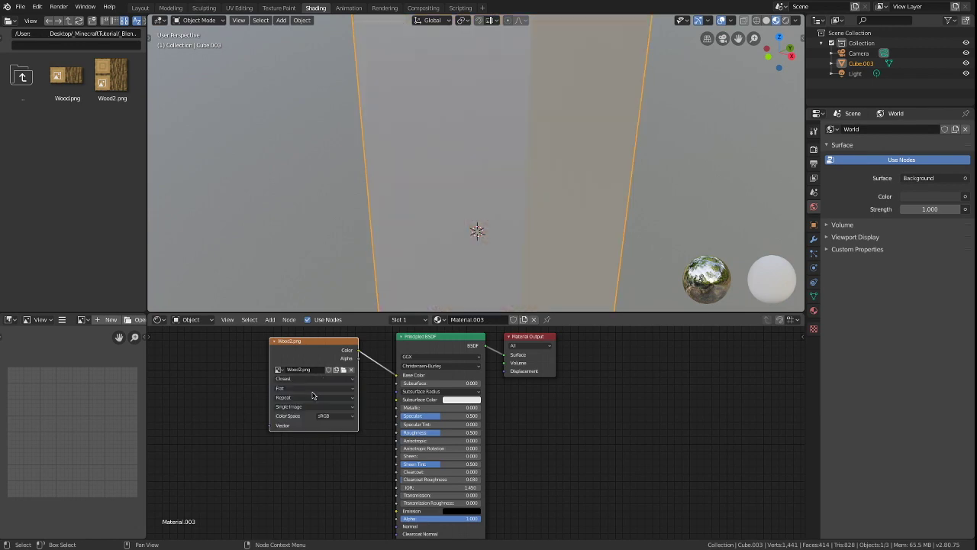
Examine how the wood texture repeats on the block, both inside and outside.
{"action": "middle_click_drag", "start_coordinate": [633, 114], "coordinate": [632, 114]}
{"action": "scroll", "coordinate": [463, 144], "scroll_direction": "up", "scroll_amount": 8}
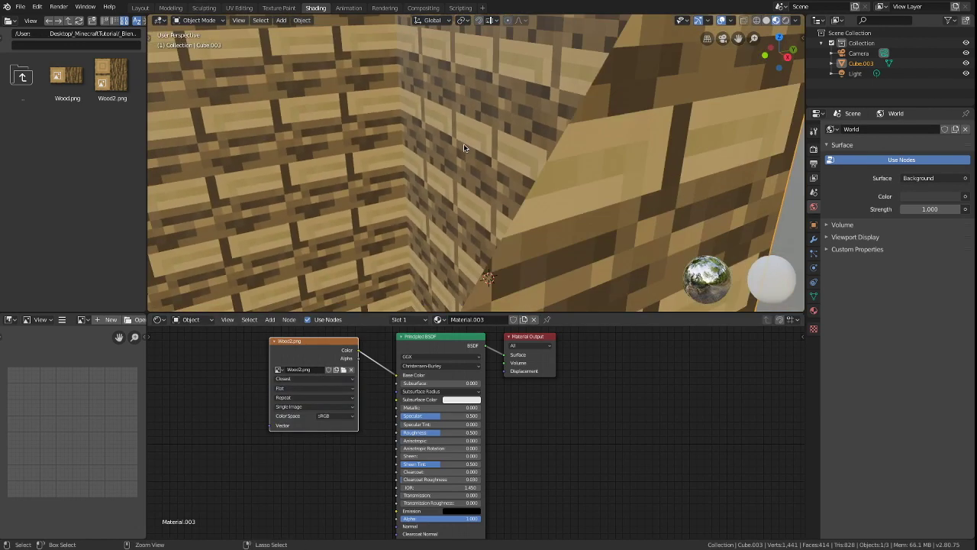
{"action": "scroll", "coordinate": [464, 144], "scroll_direction": "down", "scroll_amount": 12}
{"action": "middle_click_drag", "start_coordinate": [463, 145], "coordinate": [488, 159]}
{"action": "scroll", "coordinate": [464, 145], "scroll_direction": "up", "scroll_amount": 4}
{"action": "left_click", "coordinate": [338, 194]}
{"action": "mouse_move", "coordinate": [527, 252]}
{"action": "middle_mouse_down"}
{"action": "mouse_move", "coordinate": [534, 155]}
{"action": "mouse_move", "coordinate": [534, 233]}
{"action": "mouse_move", "coordinate": [523, 259]}
{"action": "middle_mouse_up"}
Switch to the UV Editing workspace and select all faces of the block's front side in front view.
{"action": "left_click", "coordinate": [252, 8]}
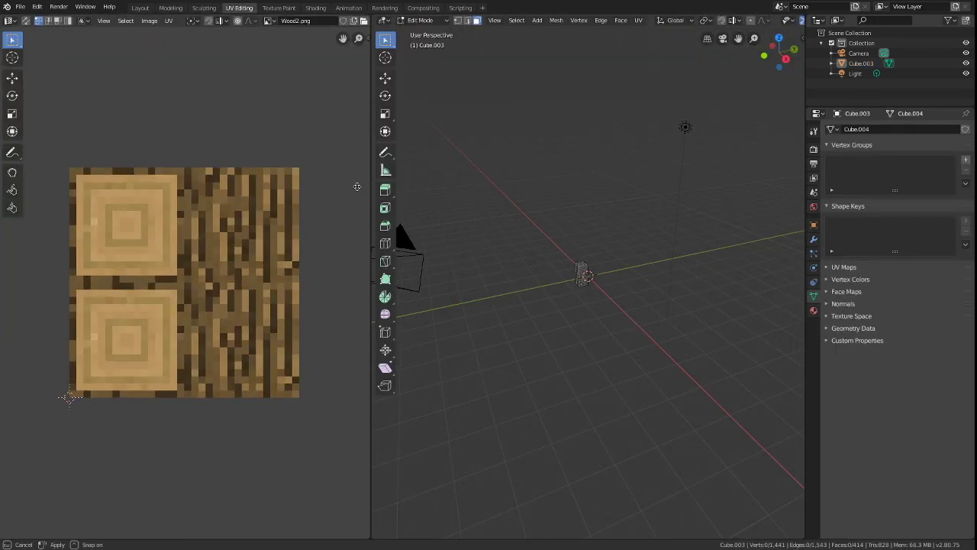
{"action": "key", "text": "KP_Decimal"}
{"action": "key", "text": "KP_1"}
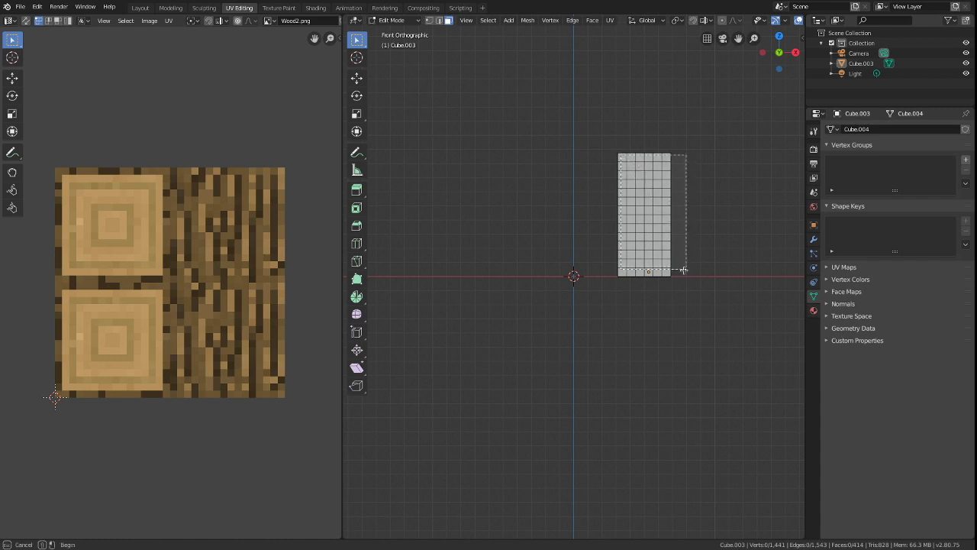
{"action": "left_click_drag", "start_coordinate": [663, 157], "coordinate": [668, 275]}
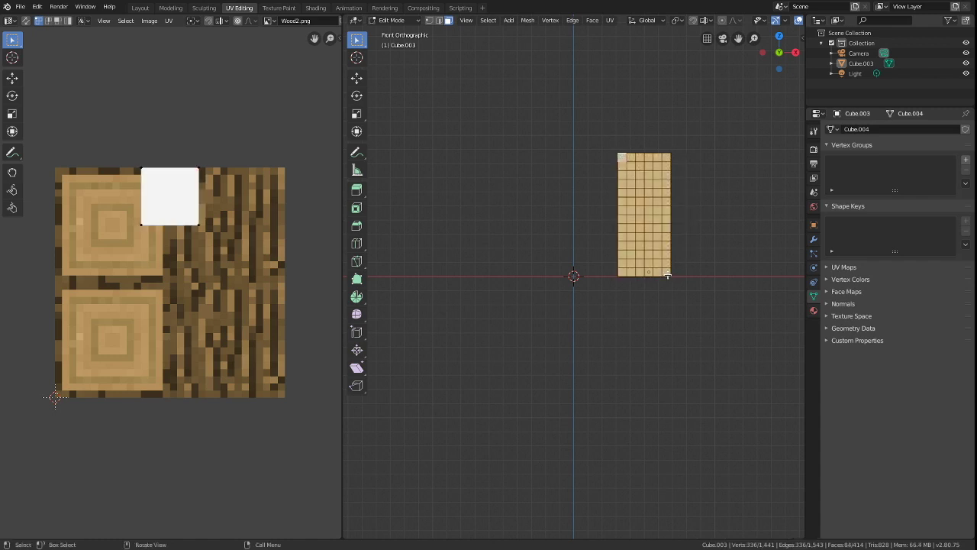
{"action": "middle_click_drag", "start_coordinate": [629, 230], "coordinate": [630, 231]}
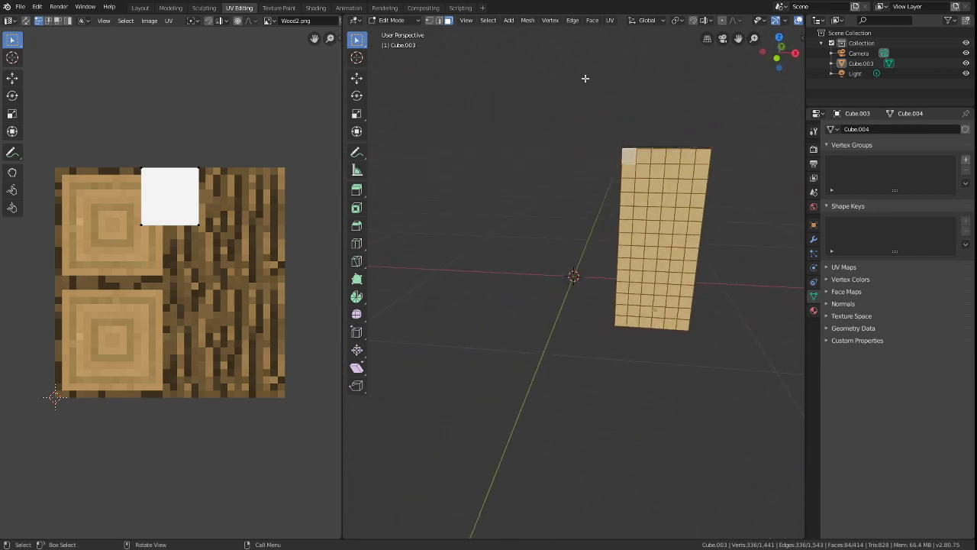
Try Cube Projection and Cylinder Projection for the front faces' UVs.
{"action": "left_click", "coordinate": [610, 21]}
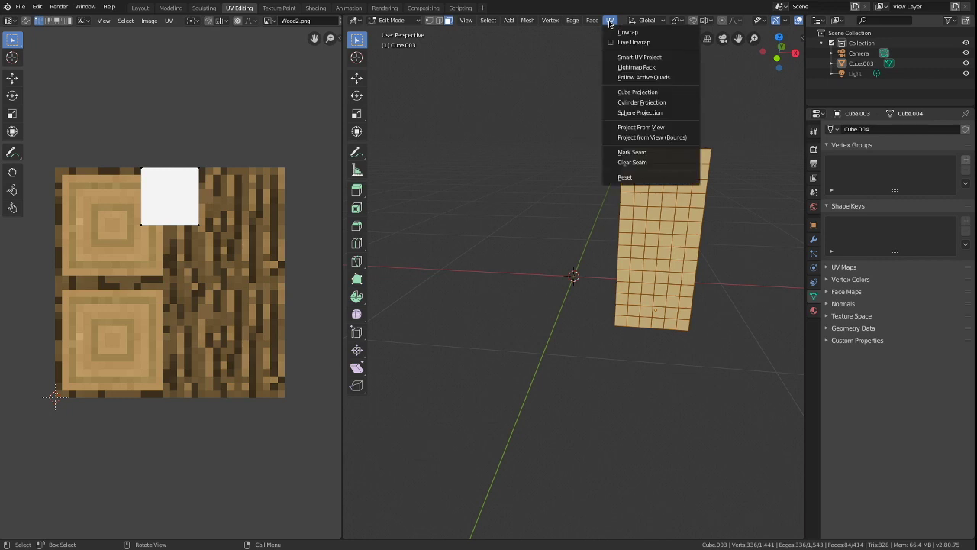
{"action": "left_click", "coordinate": [633, 92]}
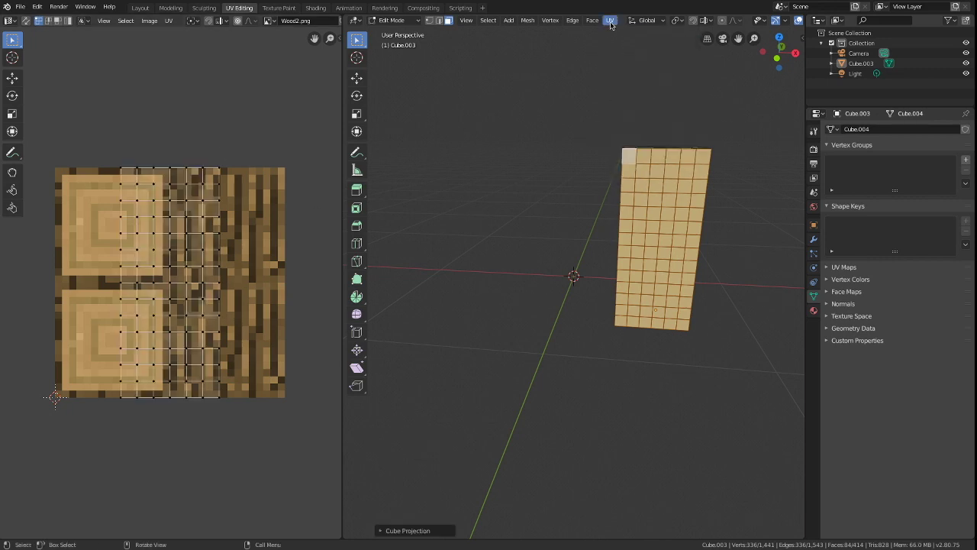
{"action": "left_click", "coordinate": [610, 20]}
{"action": "left_click", "coordinate": [616, 30]}
{"action": "left_click", "coordinate": [610, 21]}
{"action": "left_click", "coordinate": [634, 100]}
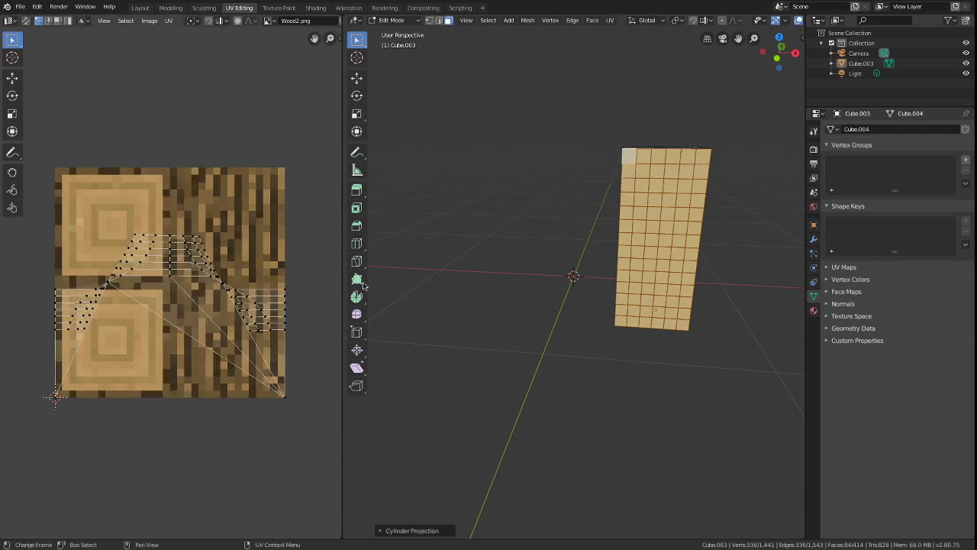
Show the block in LookDev shading and remap its front faces with Cube Projection.
{"action": "middle_click_drag", "start_coordinate": [604, 230], "coordinate": [589, 239]}
{"action": "scroll", "coordinate": [724, 25], "scroll_direction": "down", "scroll_amount": 3}
{"action": "left_click", "coordinate": [777, 22]}
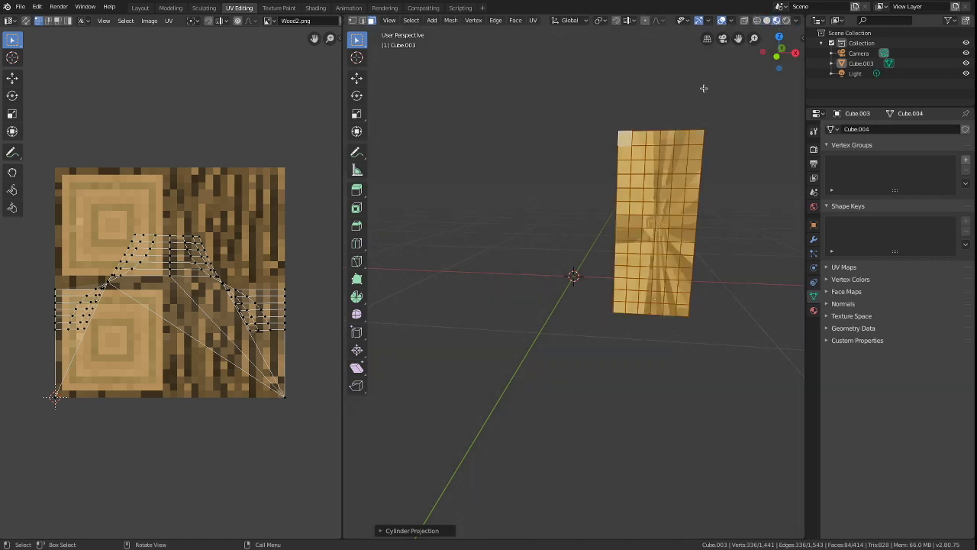
{"action": "scroll", "coordinate": [669, 200], "scroll_direction": "up", "scroll_amount": 2}
{"action": "scroll", "coordinate": [669, 200], "scroll_direction": "down", "scroll_amount": 1}
{"action": "middle_click_drag", "start_coordinate": [763, 210], "coordinate": [670, 209], "text": "shift"}
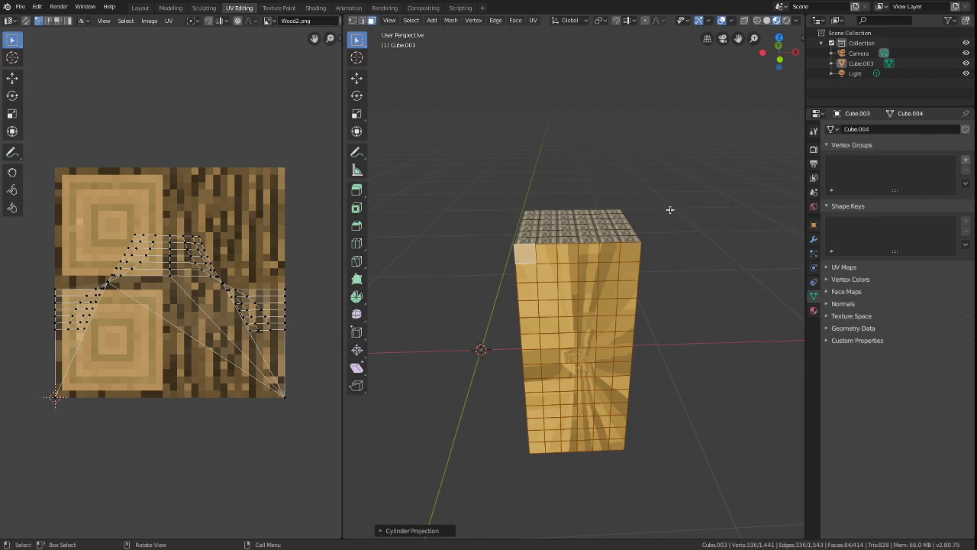
{"action": "left_click", "coordinate": [534, 22]}
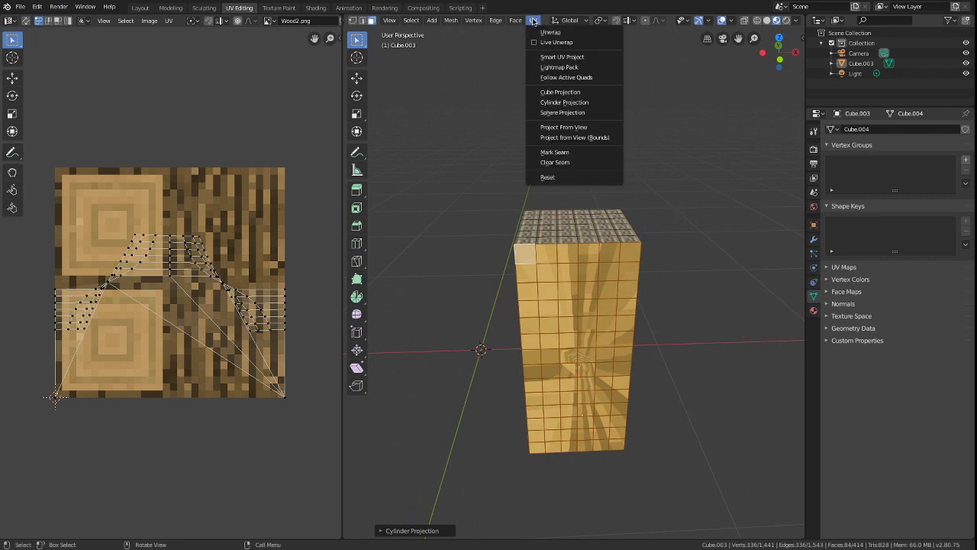
{"action": "left_click", "coordinate": [567, 92]}
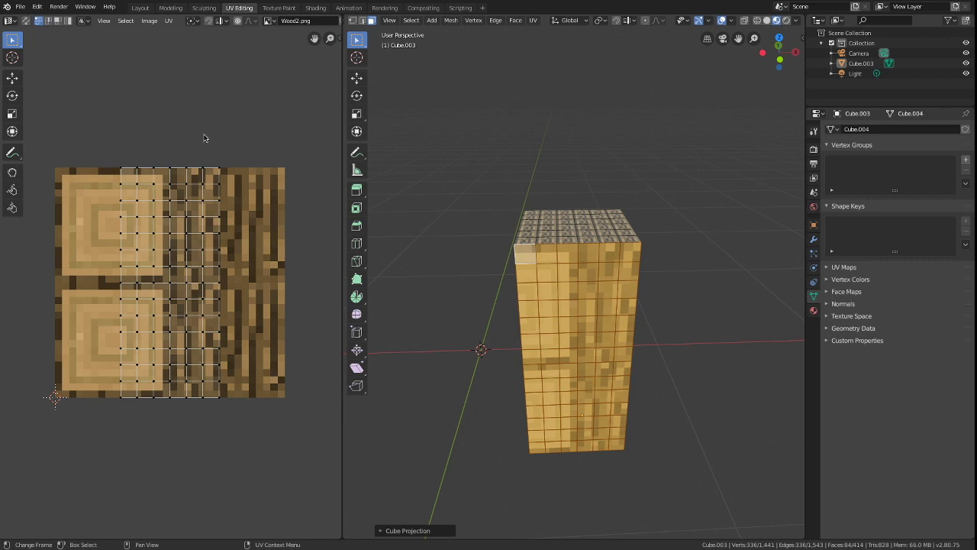
Show the UV editor's sidebar, select the whole front UV grid and move it sideways toward the bark texture.
{"action": "key", "text": "n"}
{"action": "key", "text": "n"}
{"action": "key", "text": "n"}
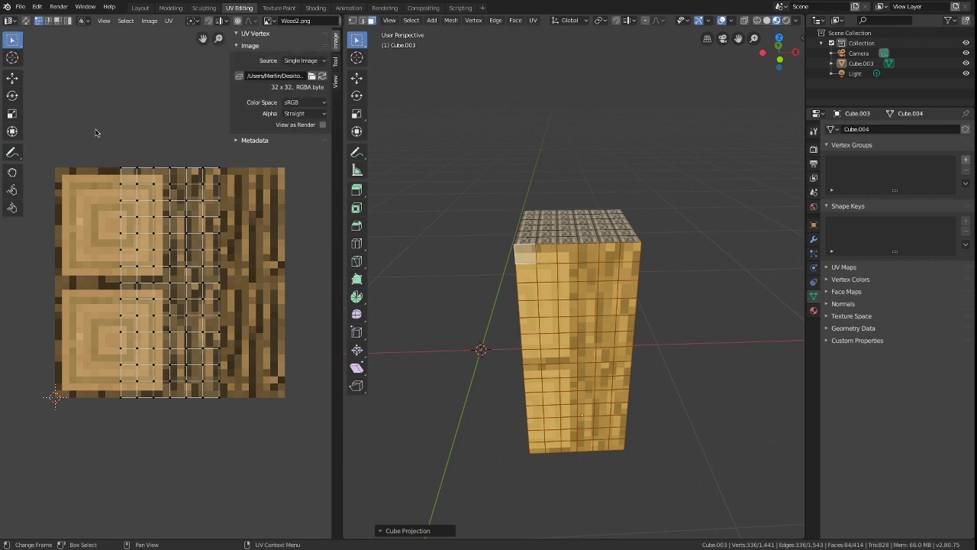
{"action": "left_click_drag", "start_coordinate": [95, 133], "coordinate": [264, 355]}
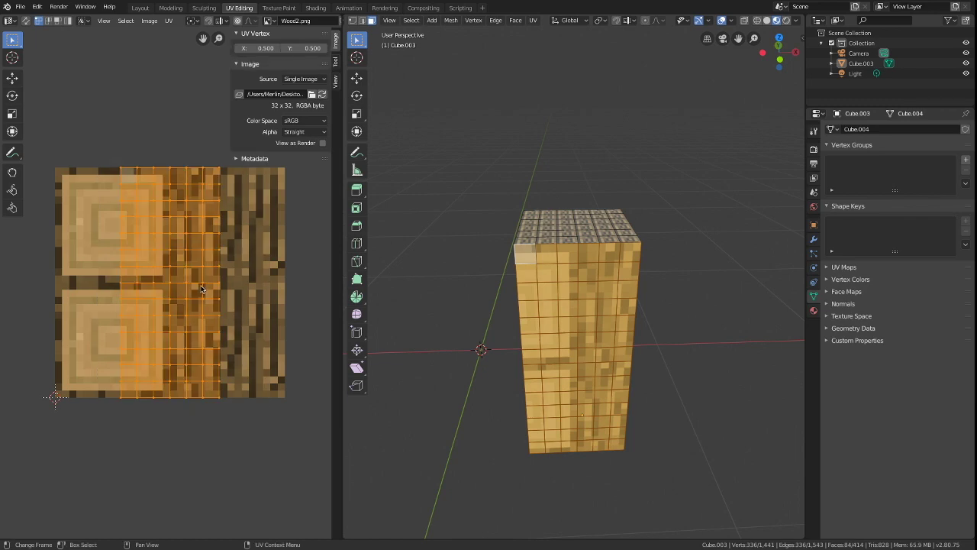
{"action": "key", "text": "g"}
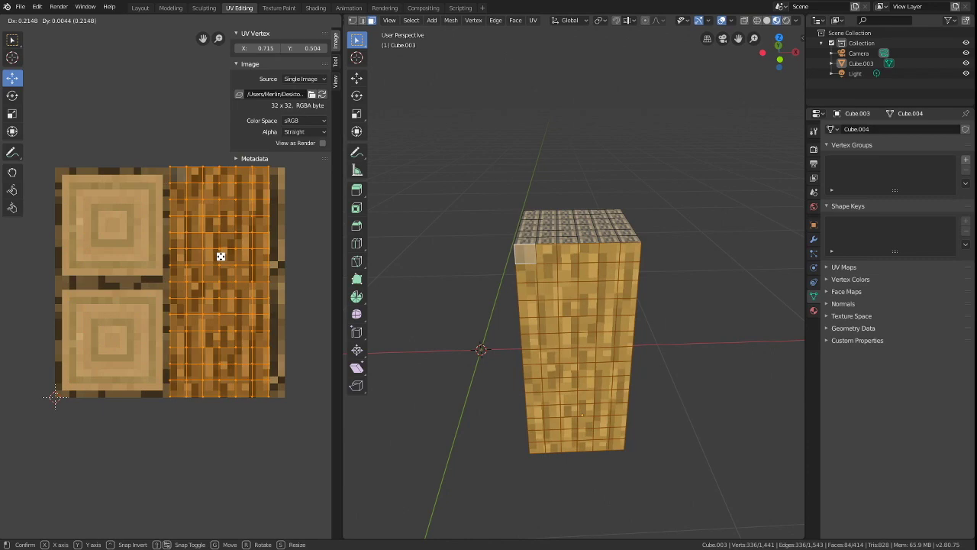
Try rotating the front UV grid and undo the attempt.
{"action": "left_click", "coordinate": [12, 96]}
{"action": "left_click_drag", "start_coordinate": [201, 256], "coordinate": [179, 233]}
{"action": "key", "text": "ctrl+z"}
Try enlarging the front UV grid about 1.4 times over the texture and undo the scaling.
{"action": "key", "text": "s"}
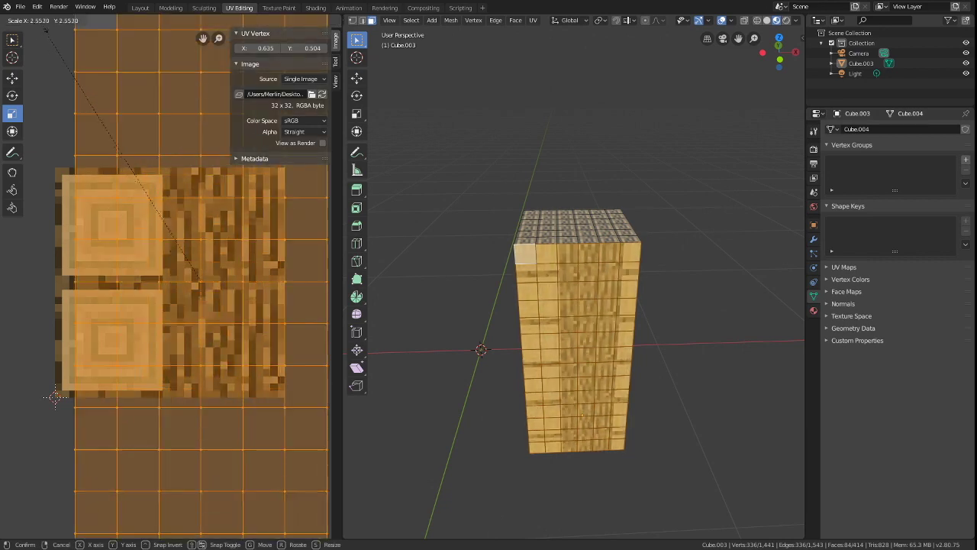
{"action": "type", "text": "1"}
{"action": "type", "text": ".4"}
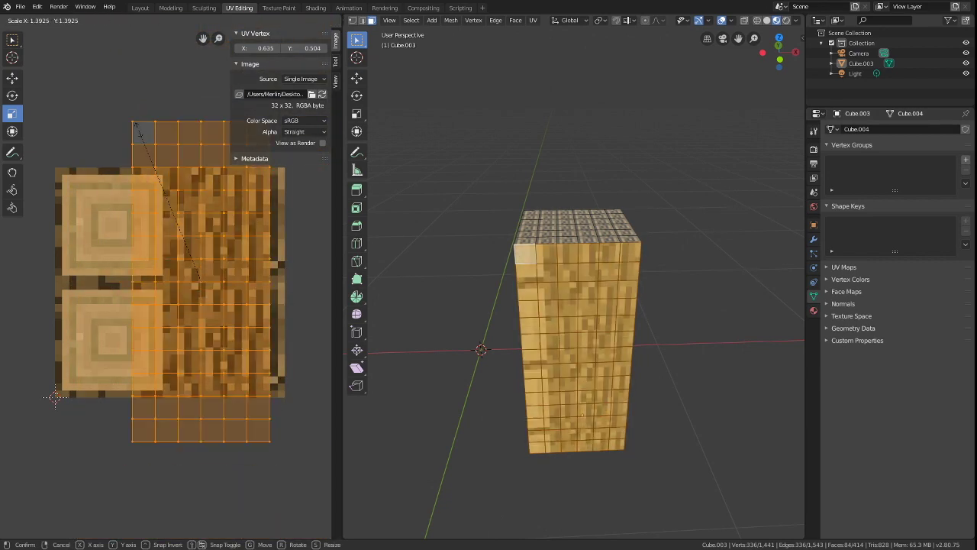
{"action": "left_click", "coordinate": [135, 103]}
{"action": "key", "text": "ctrl+z"}
Scale the front UV grid by 1/(32/14) to match the height of 14 texture pixels.
{"action": "scroll", "coordinate": [194, 273], "scroll_direction": "up", "scroll_amount": 4, "text": "ctrl"}
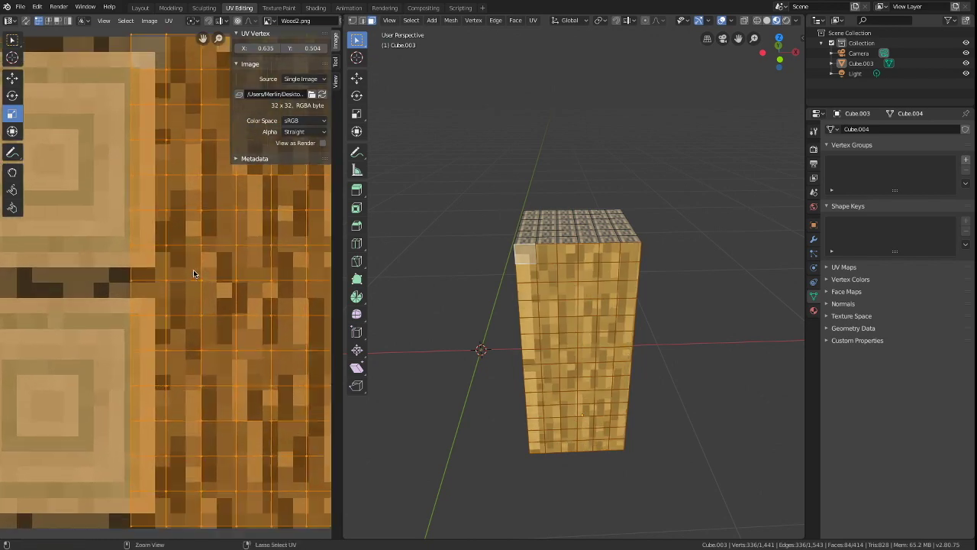
{"action": "scroll", "coordinate": [193, 273], "scroll_direction": "up", "scroll_amount": 5}
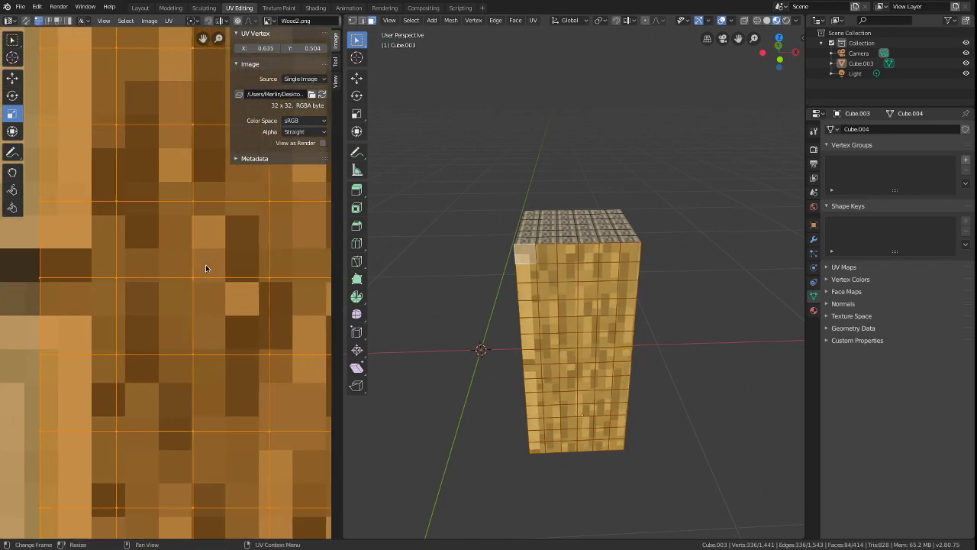
{"action": "scroll", "coordinate": [206, 268], "scroll_direction": "right", "scroll_amount": 1}
{"action": "scroll", "coordinate": [191, 253], "scroll_direction": "down", "scroll_amount": 9}
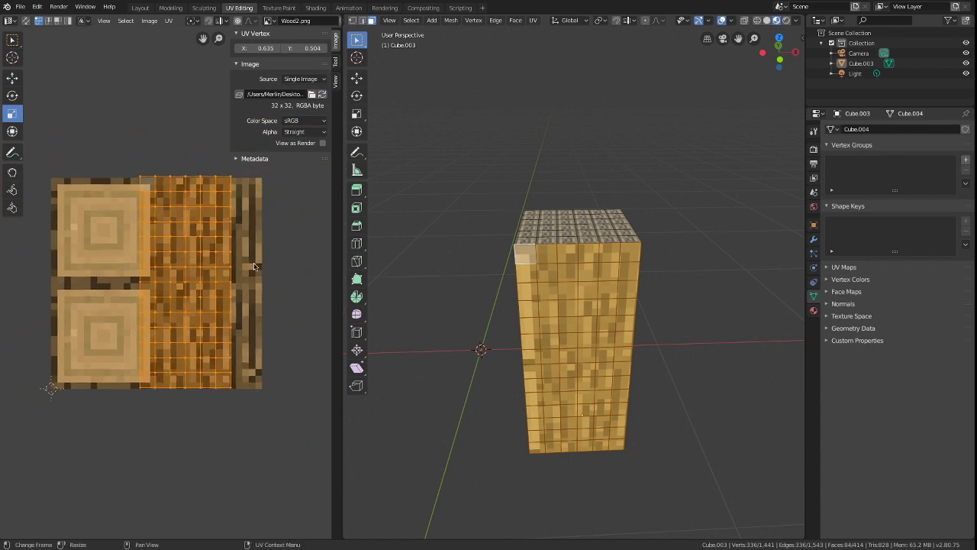
{"action": "scroll", "coordinate": [182, 273], "scroll_direction": "up", "scroll_amount": 3, "text": "ctrl"}
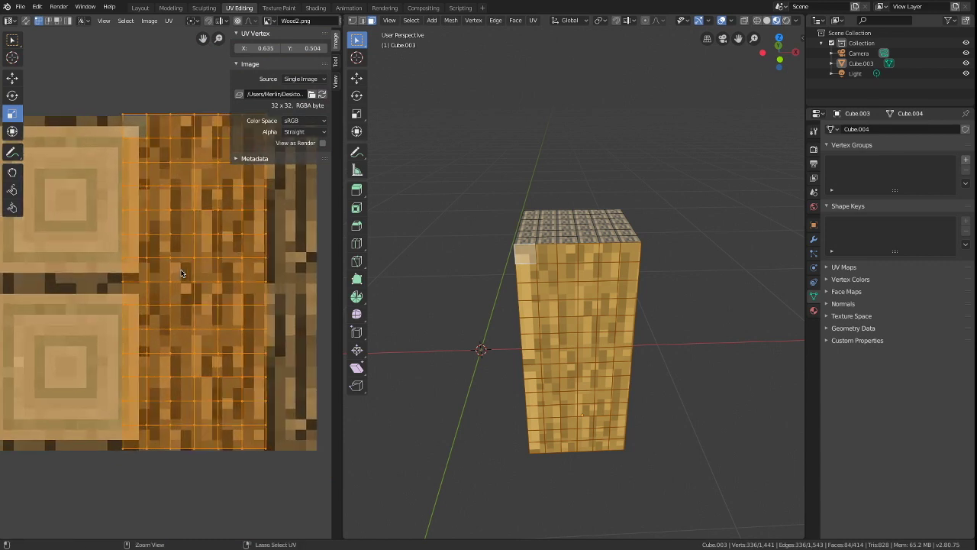
{"action": "scroll", "coordinate": [182, 273], "scroll_direction": "down", "scroll_amount": 1, "text": "ctrl"}
{"action": "middle_click_drag", "start_coordinate": [182, 273], "coordinate": [184, 270], "text": "ctrl"}
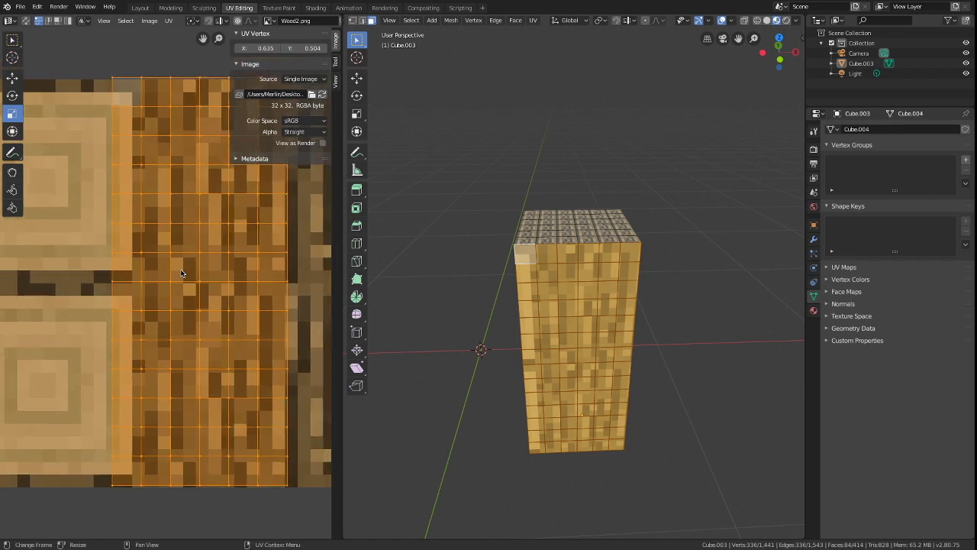
{"action": "key", "text": "s"}
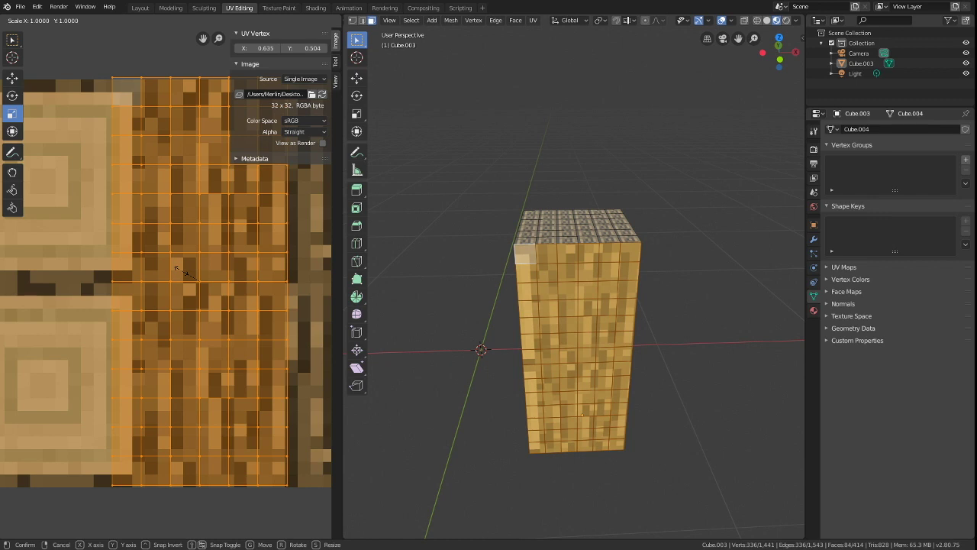
{"action": "type", "text": "1/(32/14)"}
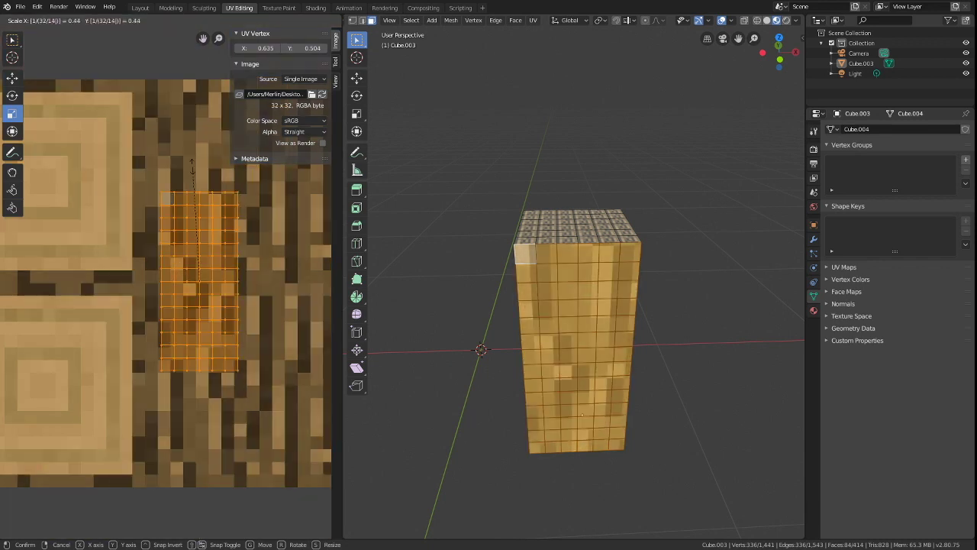
{"action": "key", "text": "Return"}
Move the front UV grid onto the upper bark area beside the upper ring tile.
{"action": "scroll", "coordinate": [186, 239], "scroll_direction": "up", "scroll_amount": 2}
{"action": "middle_click_drag", "start_coordinate": [201, 255], "coordinate": [133, 316]}
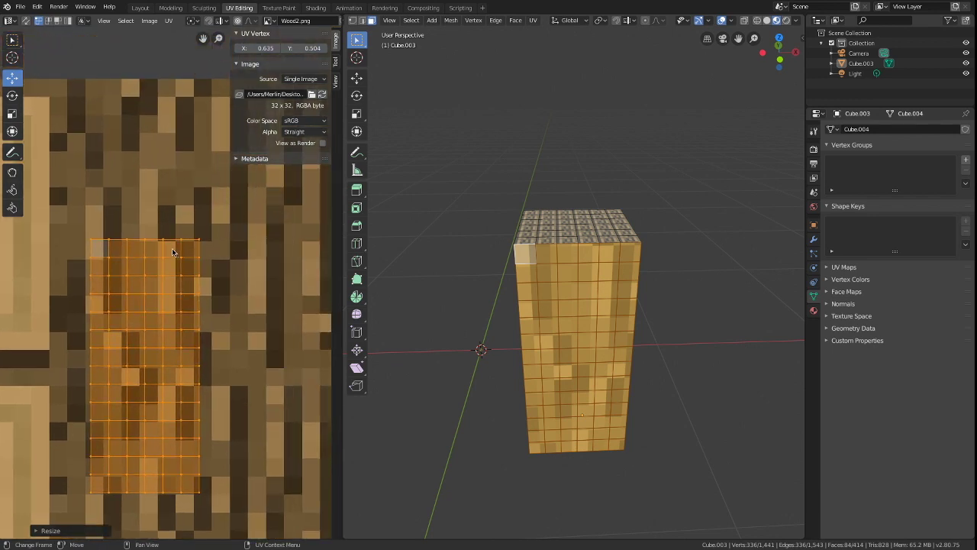
{"action": "key", "text": "g"}
{"action": "left_click", "coordinate": [135, 126]}
{"action": "middle_click_drag", "start_coordinate": [179, 196], "coordinate": [236, 198]}
{"action": "scroll", "coordinate": [237, 198], "scroll_direction": "left", "scroll_amount": 3}
{"action": "scroll", "coordinate": [239, 402], "scroll_direction": "up", "scroll_amount": 5, "text": "ctrl"}
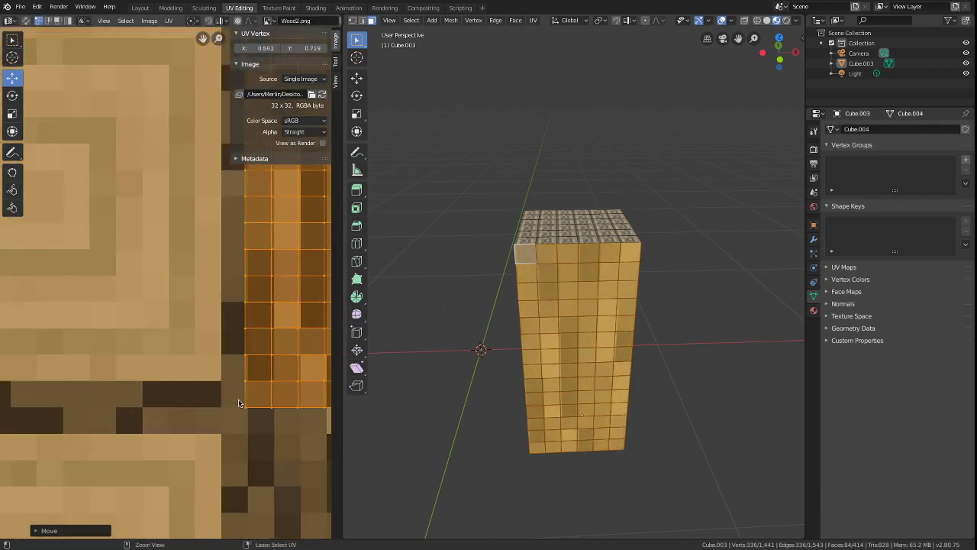
Nudge the front UV grid so its lines align with the borders of the bark texture's pixels.
{"action": "scroll", "coordinate": [229, 395], "scroll_direction": "down", "scroll_amount": 3}
{"action": "scroll", "coordinate": [227, 394], "scroll_direction": "right", "scroll_amount": 2}
{"action": "scroll", "coordinate": [227, 394], "scroll_direction": "up", "scroll_amount": 1, "text": "ctrl"}
{"action": "middle_click_drag", "start_coordinate": [227, 390], "coordinate": [227, 390], "text": "ctrl"}
{"action": "key", "text": "g"}
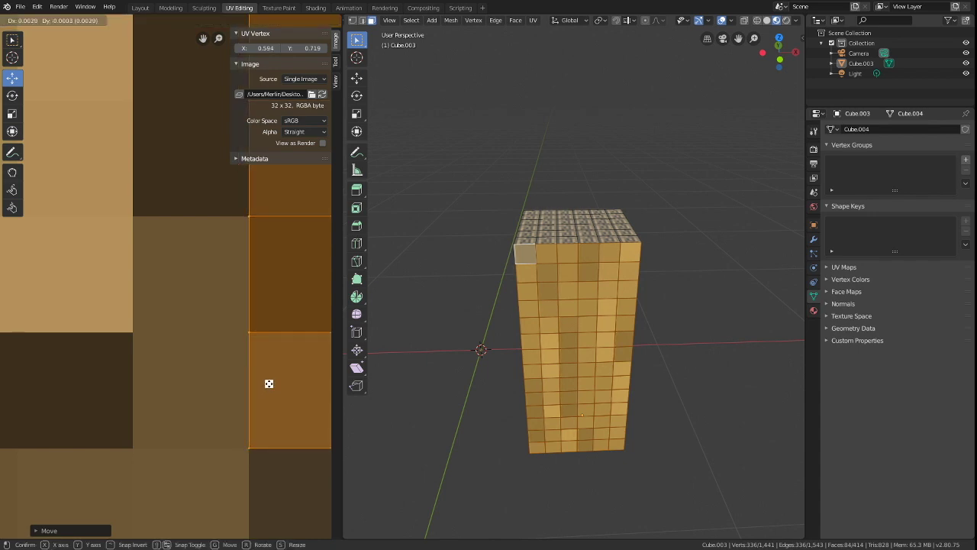
{"action": "left_click", "coordinate": [260, 381]}
{"action": "middle_click_drag", "start_coordinate": [227, 374], "coordinate": [161, 367], "text": "ctrl"}
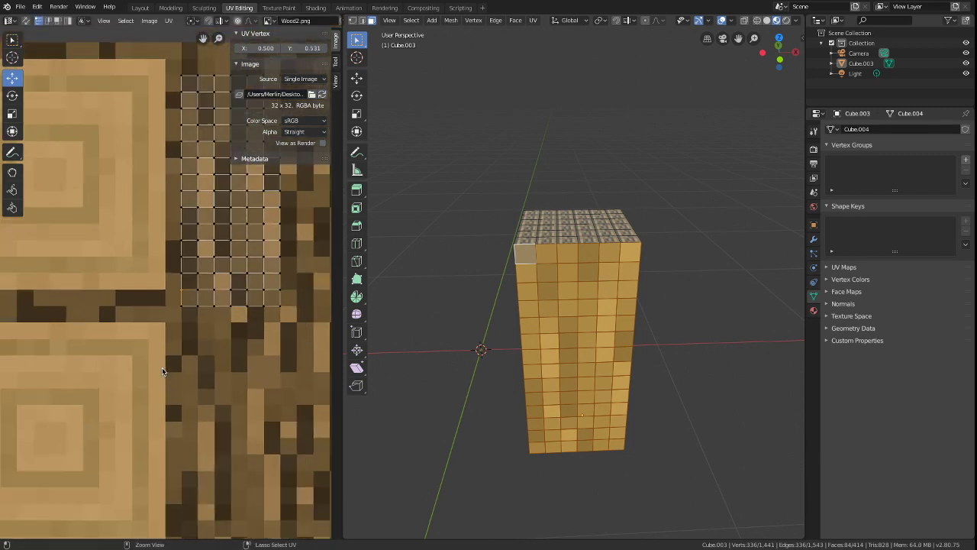
{"action": "scroll", "coordinate": [162, 371], "scroll_direction": "down", "scroll_amount": 3, "text": "ctrl"}
Show the block from the back and unwrap its back faces with Cube Projection.
{"action": "left_click", "coordinate": [449, 331]}
{"action": "middle_click_drag", "start_coordinate": [448, 331], "coordinate": [453, 332]}
{"action": "middle_click_drag", "start_coordinate": [537, 311], "coordinate": [483, 312]}
{"action": "left_click", "coordinate": [389, 20]}
{"action": "mouse_move", "coordinate": [406, 137]}
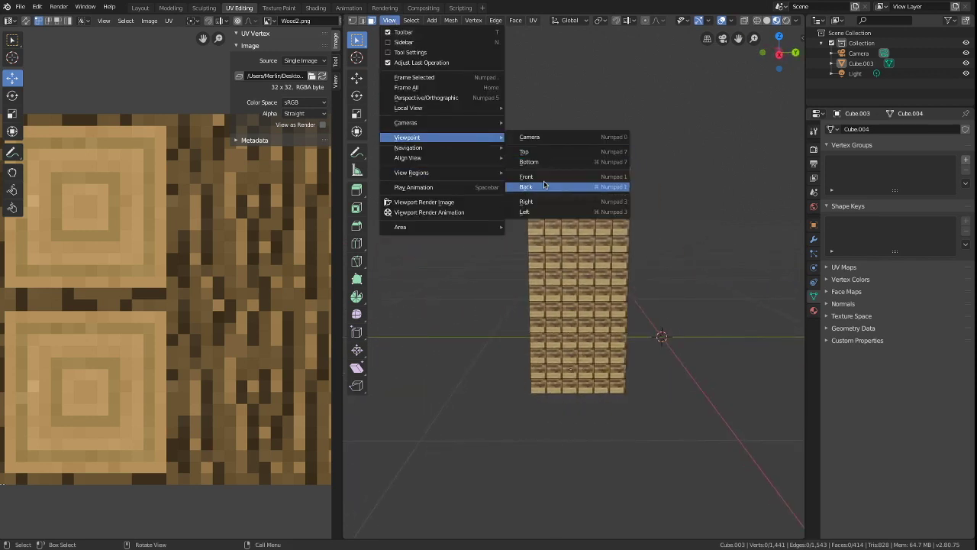
{"action": "left_click", "coordinate": [535, 188]}
{"action": "left_click", "coordinate": [533, 20]}
{"action": "left_click", "coordinate": [565, 122]}
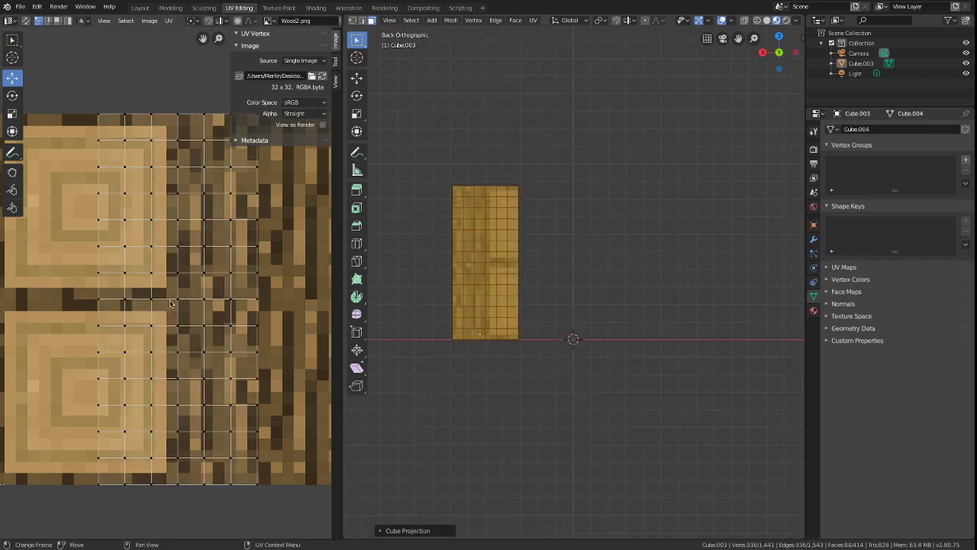
Select the whole back UV grid and scale it by 1/32, followed by a factor of 14.
{"action": "left_click", "coordinate": [12, 39]}
{"action": "left_click_drag", "start_coordinate": [82, 87], "coordinate": [295, 507]}
{"action": "type", "text": "s/32"}
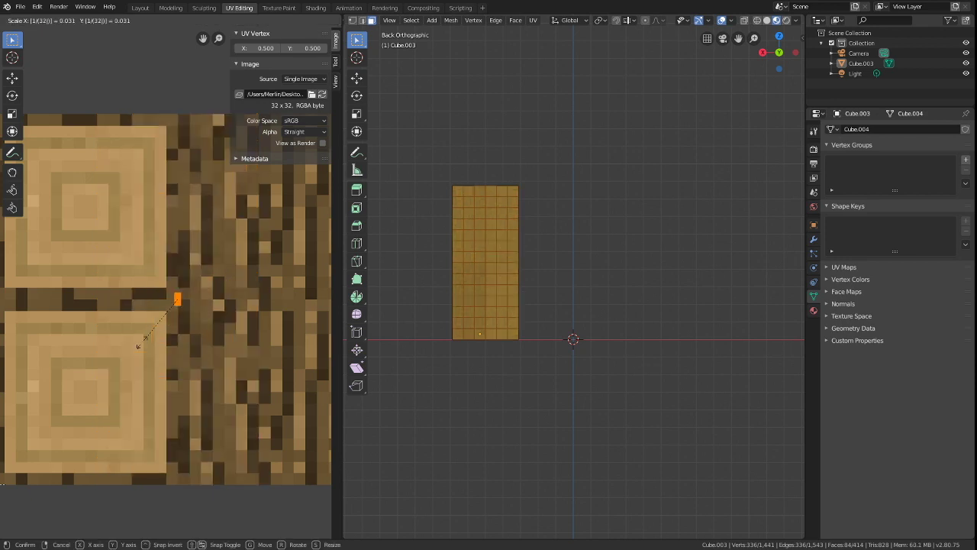
{"action": "type", "text": "//"}
{"action": "key", "text": "Return"}
{"action": "type", "text": "s14"}
{"action": "key", "text": "Return"}
Move the back UV grid off the ring tiles onto the bark texture.
{"action": "left_click", "coordinate": [13, 78]}
{"action": "scroll", "coordinate": [146, 404], "scroll_direction": "up", "scroll_amount": 2}
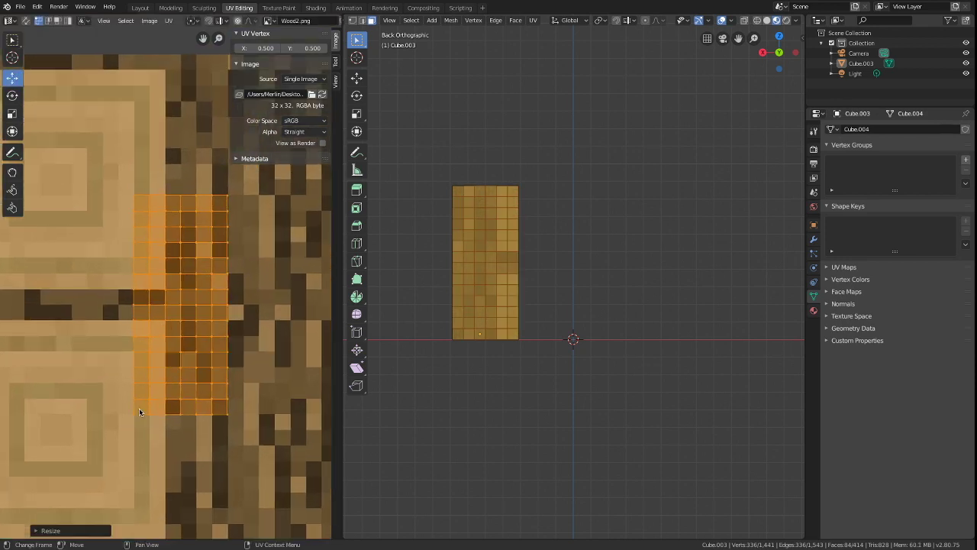
{"action": "left_click_drag", "start_coordinate": [171, 406], "coordinate": [251, 292]}
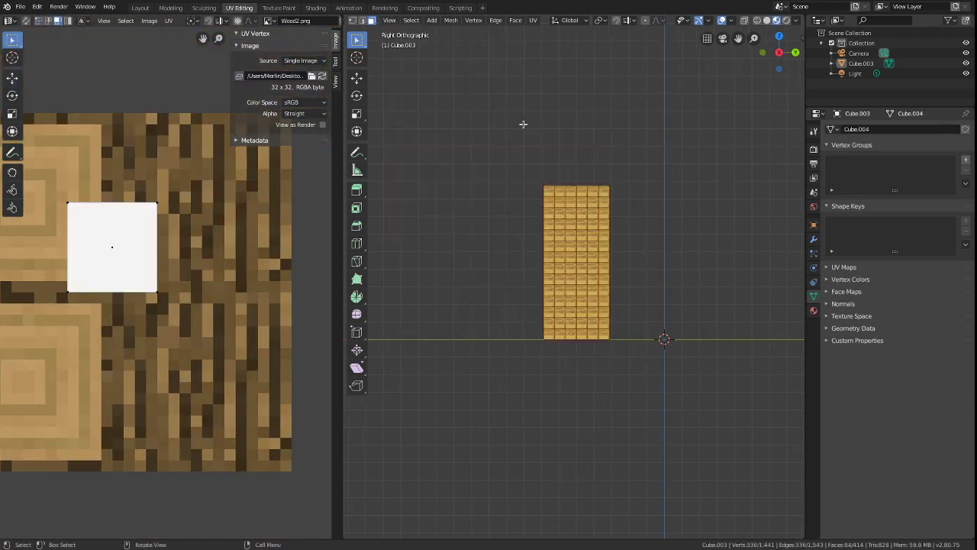
Unwrap the block's right and left side faces with Cube Projection and fit their UVs to the bark texture.
{"action": "scroll", "coordinate": [218, 275], "scroll_direction": "up", "scroll_amount": 5}
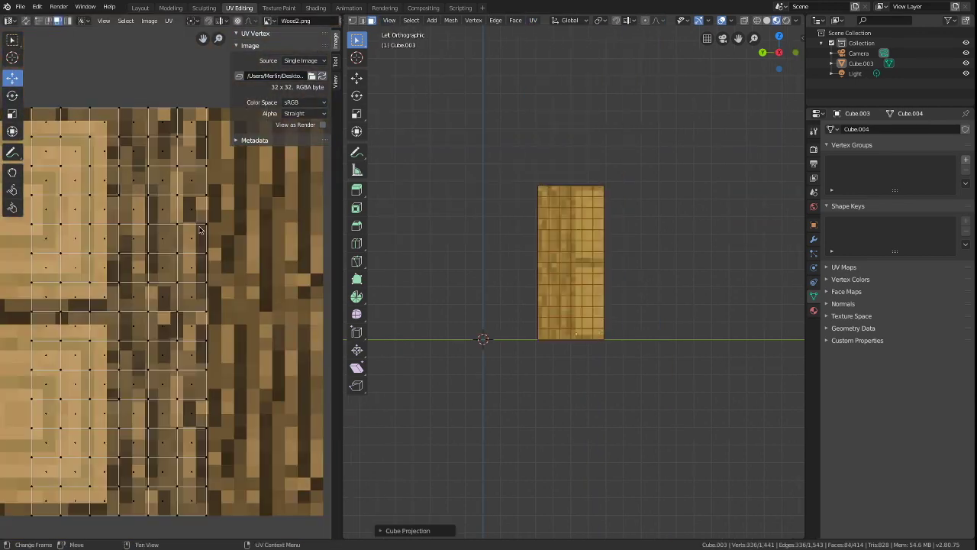
{"action": "scroll", "coordinate": [159, 151], "scroll_direction": "up", "scroll_amount": 3}
{"action": "scroll", "coordinate": [220, 409], "scroll_direction": "up", "scroll_amount": 3}
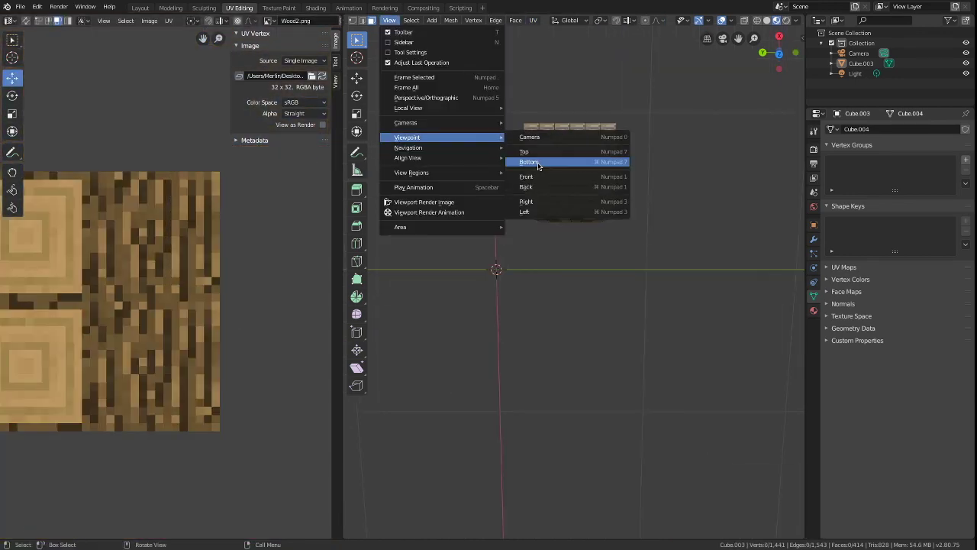
From the top view, unwrap the block's top faces with Cube Projection and select their whole UV grid.
{"action": "left_click", "coordinate": [555, 158]}
{"action": "left_click", "coordinate": [533, 20]}
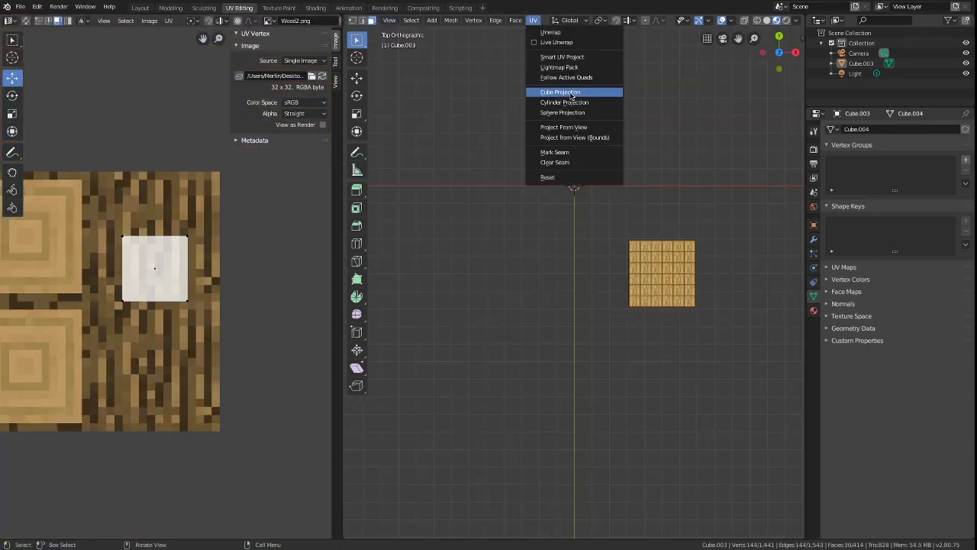
{"action": "left_click", "coordinate": [574, 90]}
{"action": "scroll", "coordinate": [231, 287], "scroll_direction": "left", "scroll_amount": 3}
{"action": "scroll", "coordinate": [231, 287], "scroll_direction": "right", "scroll_amount": 1}
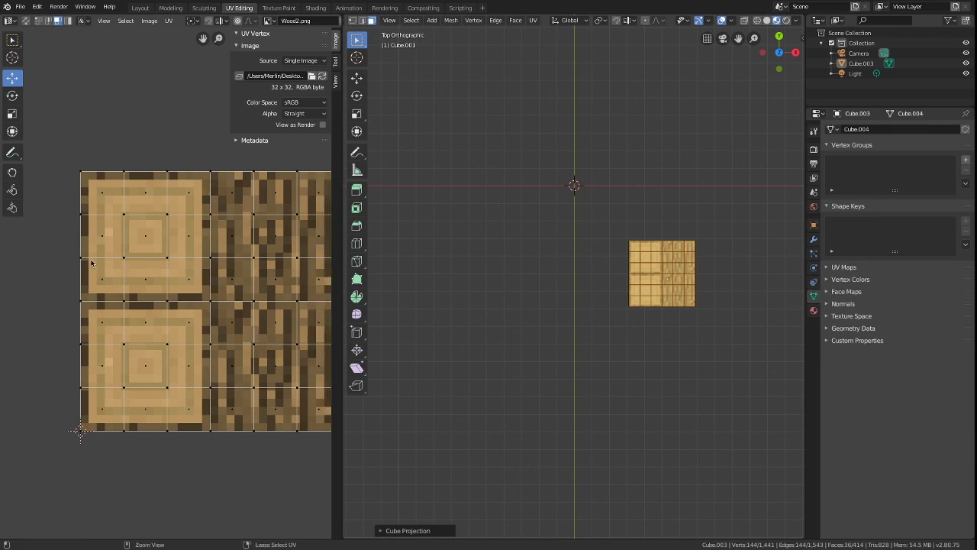
{"action": "scroll", "coordinate": [213, 341], "scroll_direction": "down", "scroll_amount": 3, "text": "ctrl"}
{"action": "scroll", "coordinate": [61, 303], "scroll_direction": "down", "scroll_amount": 1, "text": "ctrl"}
{"action": "middle_click_drag", "start_coordinate": [59, 303], "coordinate": [99, 180], "text": "ctrl"}
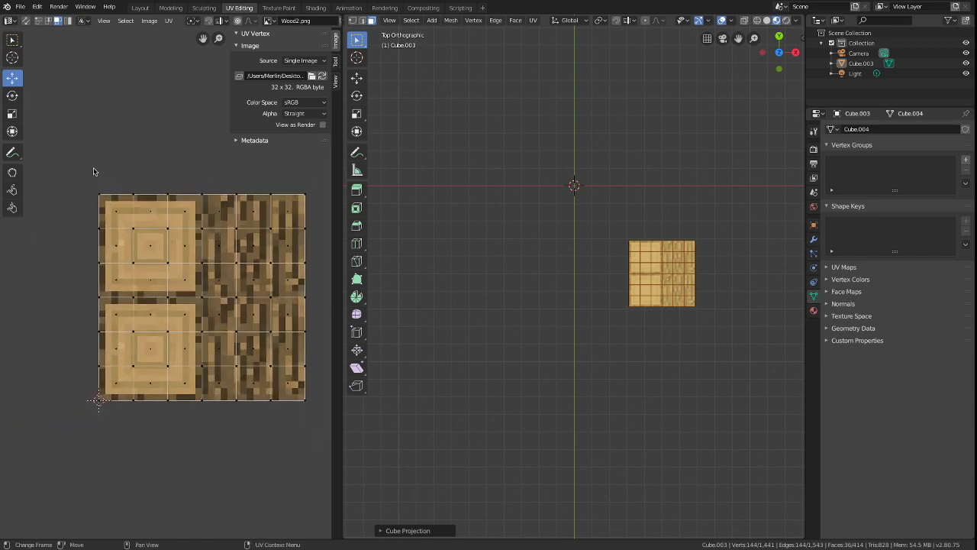
{"action": "left_click_drag", "start_coordinate": [72, 179], "coordinate": [314, 434]}
Scale the top UV grid by 1/32 and a factor of 6, fitting each face to one texture pixel.
{"action": "type", "text": "s1"}
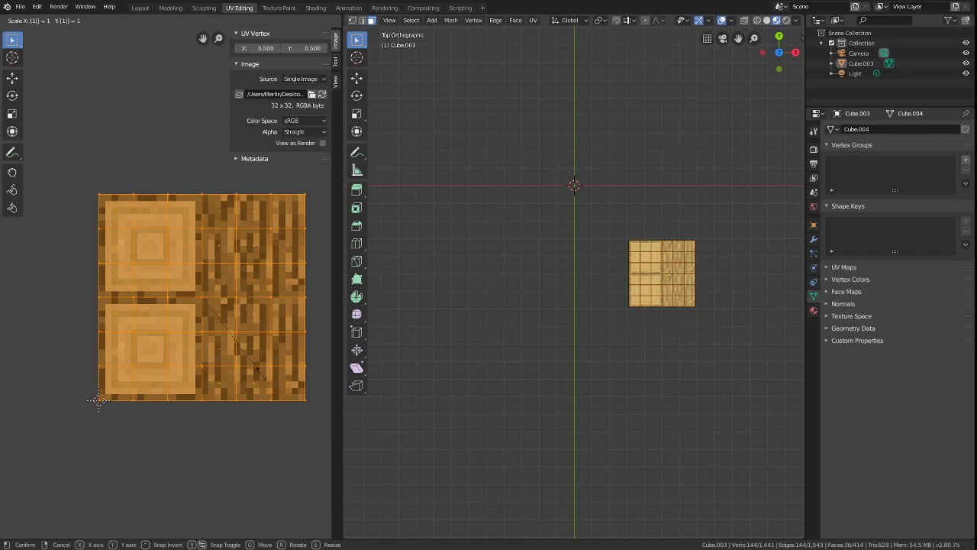
{"action": "type", "text": "/"}
{"action": "type", "text": "32"}
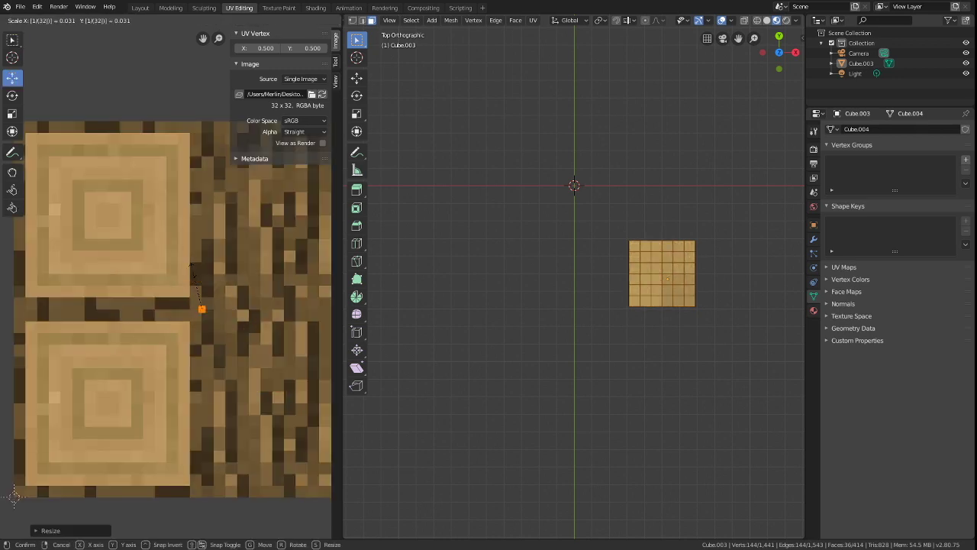
{"action": "type", "text": "*"}
{"action": "type", "text": "6"}
{"action": "key", "text": "BackSpace"}
{"action": "key", "text": "BackSpace"}
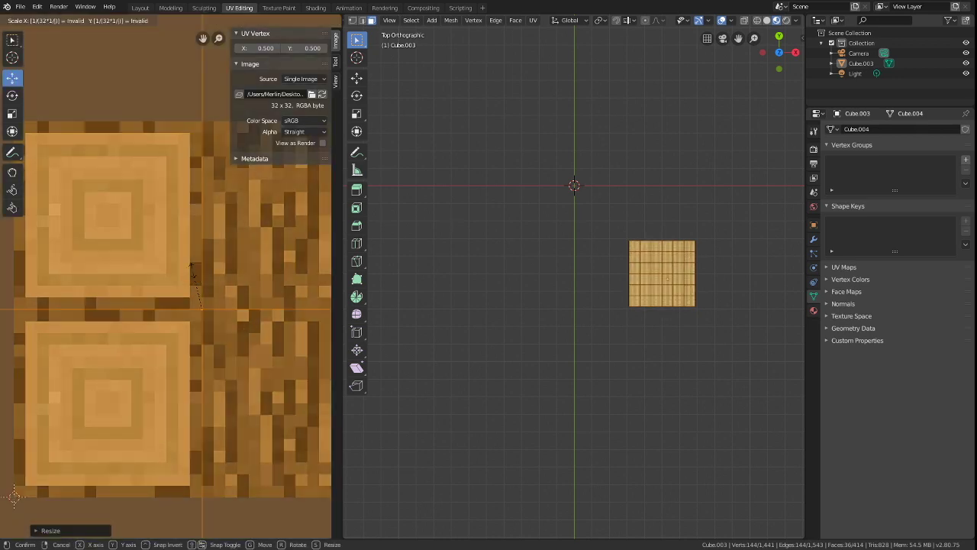
{"action": "key", "text": "Return"}
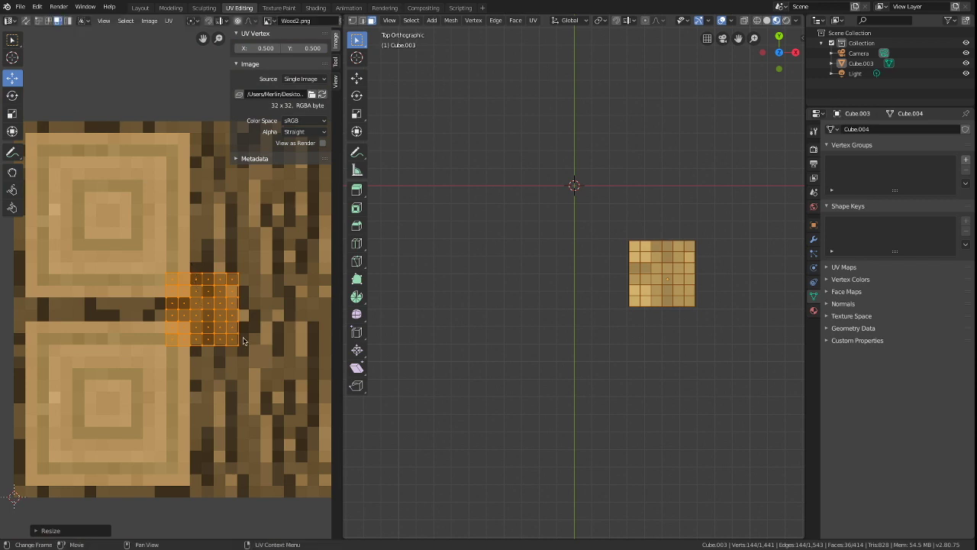
Try placing the shrunken top UV grid on the ring tile, and undo the move and the scaling.
{"action": "scroll", "coordinate": [243, 341], "scroll_direction": "up", "scroll_amount": 1}
{"action": "scroll", "coordinate": [243, 341], "scroll_direction": "right", "scroll_amount": 3}
{"action": "scroll", "coordinate": [243, 342], "scroll_direction": "down", "scroll_amount": 4}
{"action": "scroll", "coordinate": [243, 341], "scroll_direction": "up", "scroll_amount": 4}
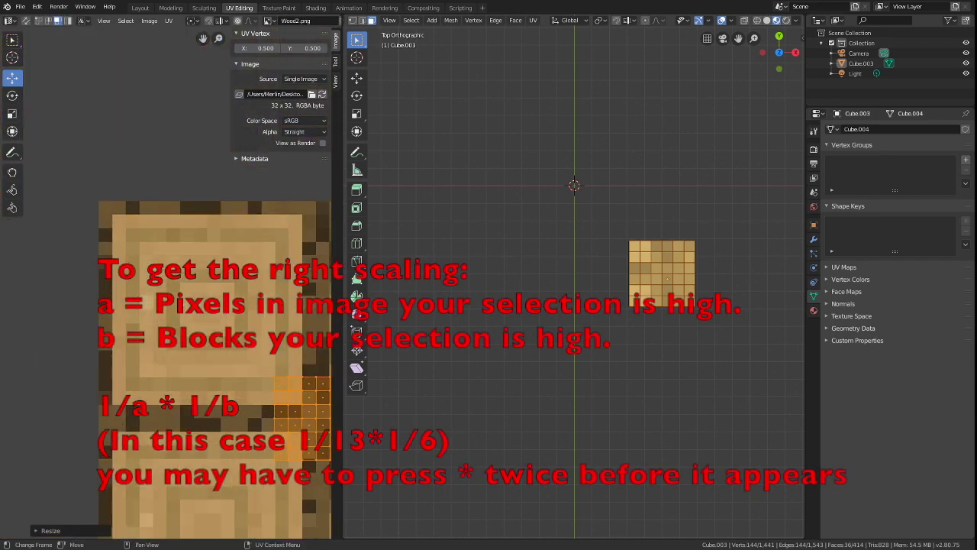
{"action": "scroll", "coordinate": [213, 175], "scroll_direction": "up", "scroll_amount": 6}
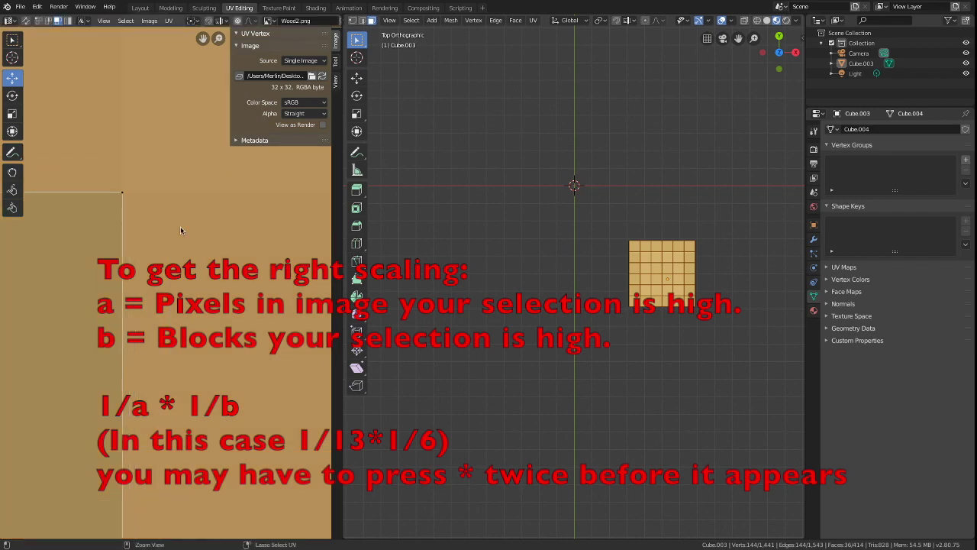
{"action": "scroll", "coordinate": [181, 231], "scroll_direction": "down", "scroll_amount": 6, "text": "ctrl"}
{"action": "scroll", "coordinate": [145, 310], "scroll_direction": "down", "scroll_amount": 3, "text": "ctrl"}
{"action": "key", "text": "ctrl+z"}
{"action": "key", "text": "ctrl+z"}
Rescale the top UV grid to 6 by 6 texture pixels and align it with the center of the upper ring tile.
{"action": "scroll", "coordinate": [144, 306], "scroll_direction": "down", "scroll_amount": 4}
{"action": "scroll", "coordinate": [139, 293], "scroll_direction": "right", "scroll_amount": 2}
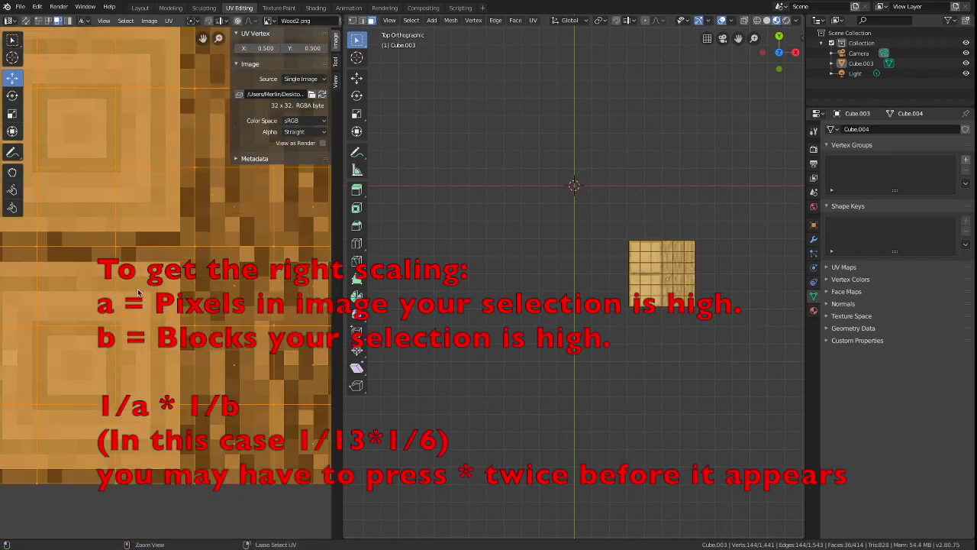
{"action": "scroll", "coordinate": [138, 292], "scroll_direction": "down", "scroll_amount": 4}
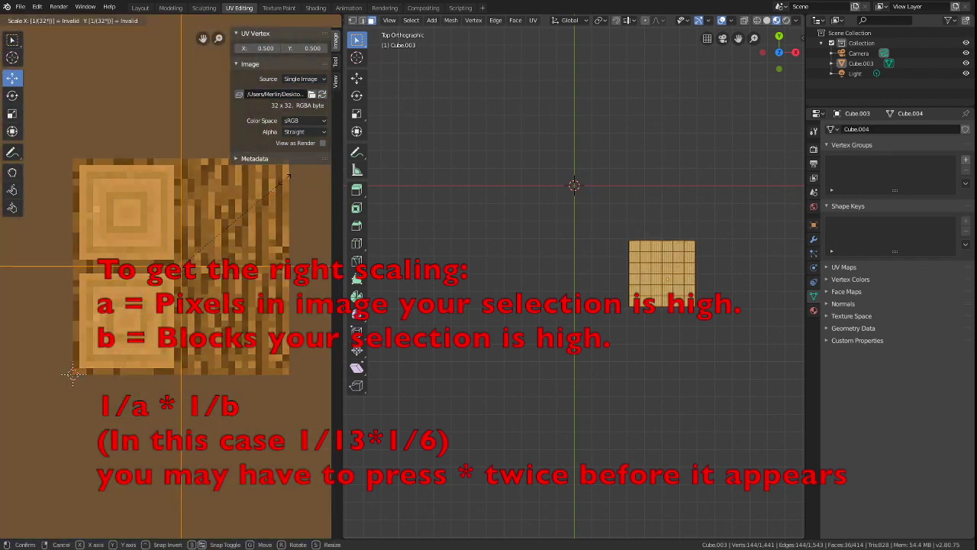
{"action": "scroll", "coordinate": [94, 109], "scroll_direction": "up", "scroll_amount": 3}
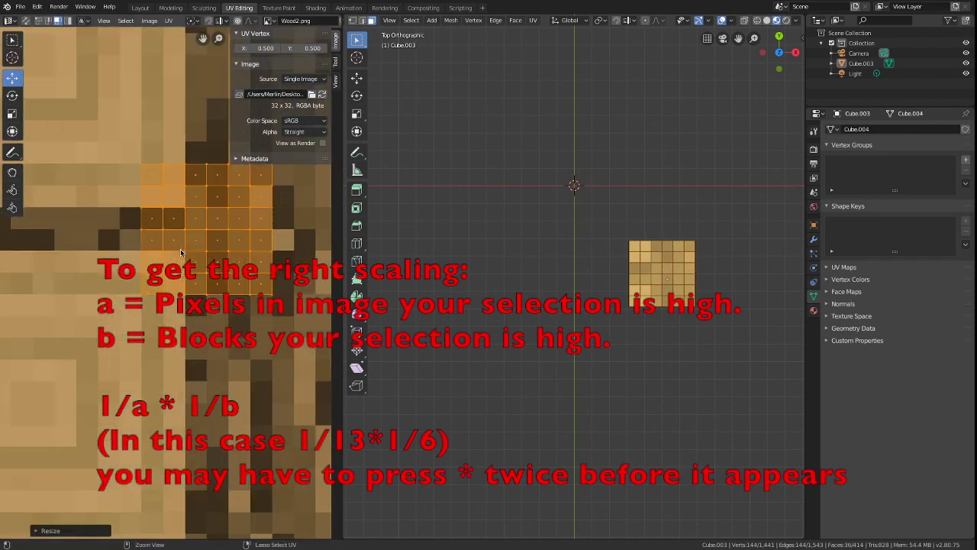
{"action": "scroll", "coordinate": [141, 210], "scroll_direction": "up", "scroll_amount": 6}
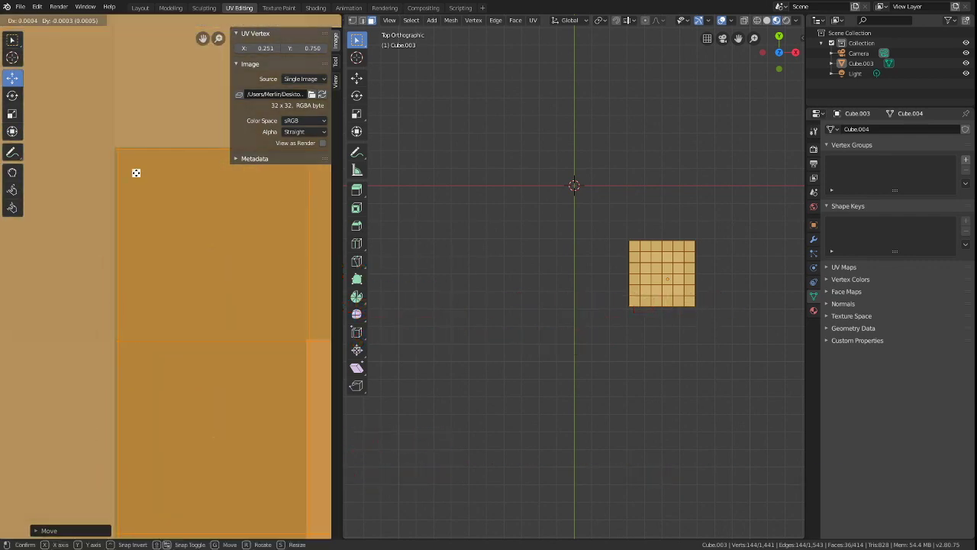
{"action": "scroll", "coordinate": [179, 293], "scroll_direction": "down", "scroll_amount": 16}
From the bottom view, select all the block's bottom faces and unwrap them with Cube Projection.
{"action": "key", "text": "alt+a"}
{"action": "left_click", "coordinate": [389, 21]}
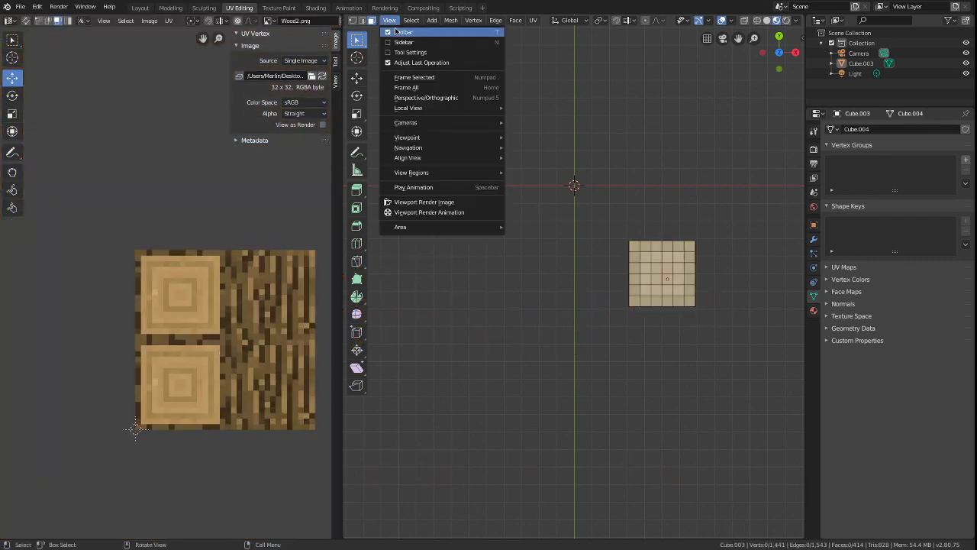
{"action": "mouse_move", "coordinate": [408, 136]}
{"action": "left_click", "coordinate": [551, 161]}
{"action": "left_click_drag", "start_coordinate": [633, 249], "coordinate": [693, 309]}
{"action": "scroll", "coordinate": [180, 317], "scroll_direction": "up", "scroll_amount": 2}
{"action": "left_click", "coordinate": [533, 20]}
{"action": "left_click", "coordinate": [558, 92]}
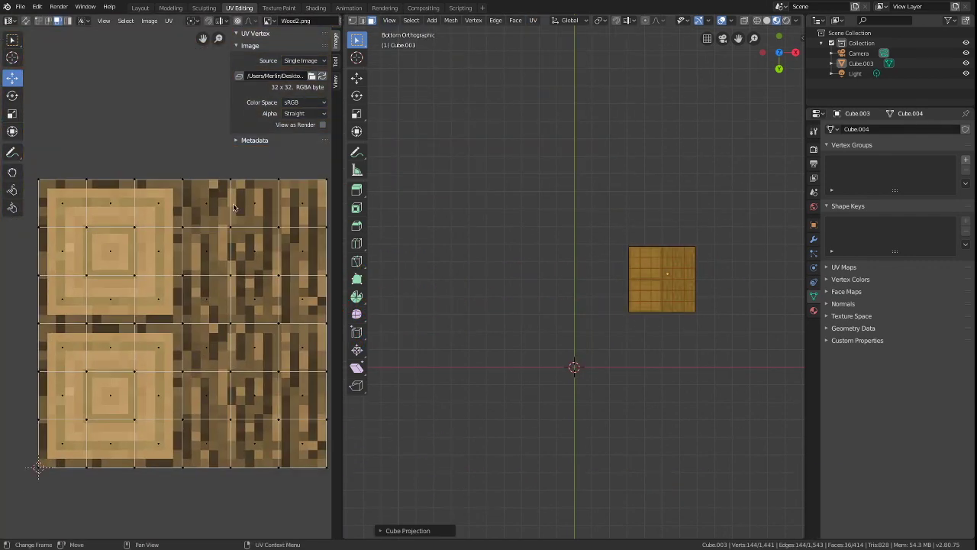
Scale the bottom UV grid by 1/32 and a factor of 6, fitting each face to one texture pixel.
{"action": "left_click", "coordinate": [12, 40]}
{"action": "scroll", "coordinate": [216, 336], "scroll_direction": "down", "scroll_amount": 1}
{"action": "type", "text": "as32/"}
{"action": "key", "text": "Return"}
{"action": "key", "text": "s"}
{"action": "key", "text": "6"}
{"action": "key", "text": "Return"}
Align the shrunken bottom UV grid with the center of the lower ring tile and deselect it.
{"action": "scroll", "coordinate": [138, 359], "scroll_direction": "up", "scroll_amount": 5}
{"action": "left_click", "coordinate": [12, 78]}
{"action": "left_click_drag", "start_coordinate": [318, 239], "coordinate": [142, 413]}
{"action": "scroll", "coordinate": [177, 344], "scroll_direction": "up", "scroll_amount": 9}
{"action": "scroll", "coordinate": [233, 281], "scroll_direction": "down", "scroll_amount": 12}
{"action": "key", "text": "alt+a"}
{"action": "key", "text": "w"}
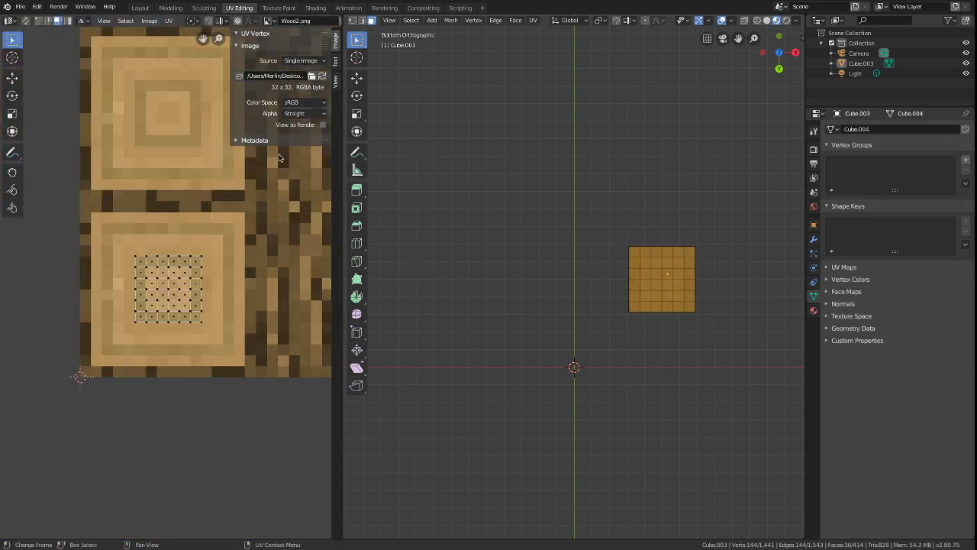
Show the block with its texture in the Layout workspace using material preview shading, and delete the camera and light.
{"action": "left_click", "coordinate": [140, 9]}
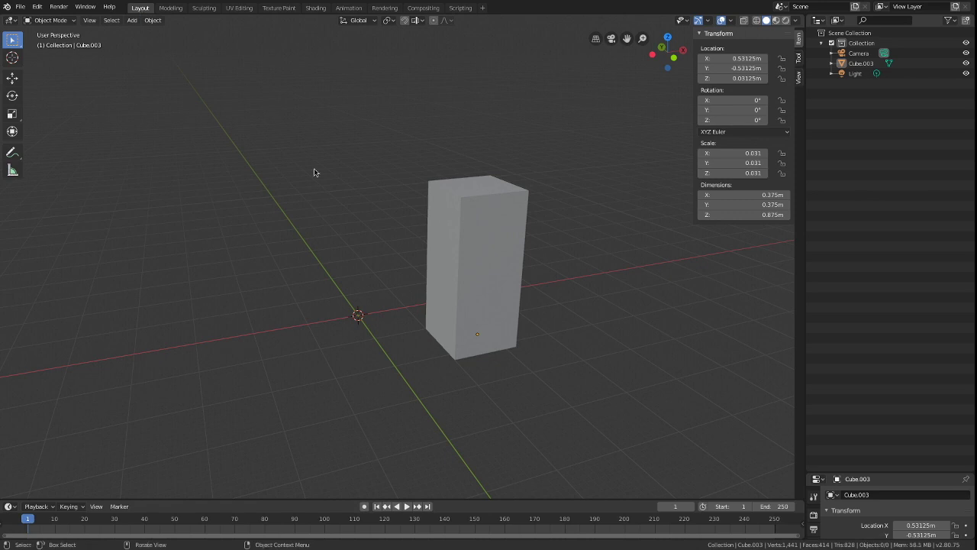
{"action": "middle_click_drag", "start_coordinate": [522, 208], "coordinate": [577, 193]}
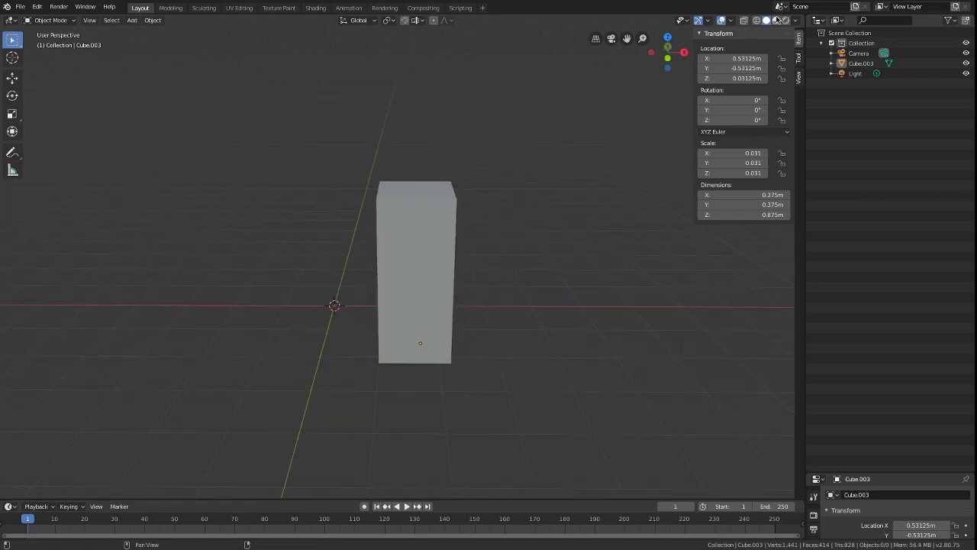
{"action": "left_click", "coordinate": [777, 20]}
{"action": "middle_click_drag", "start_coordinate": [489, 229], "coordinate": [436, 246]}
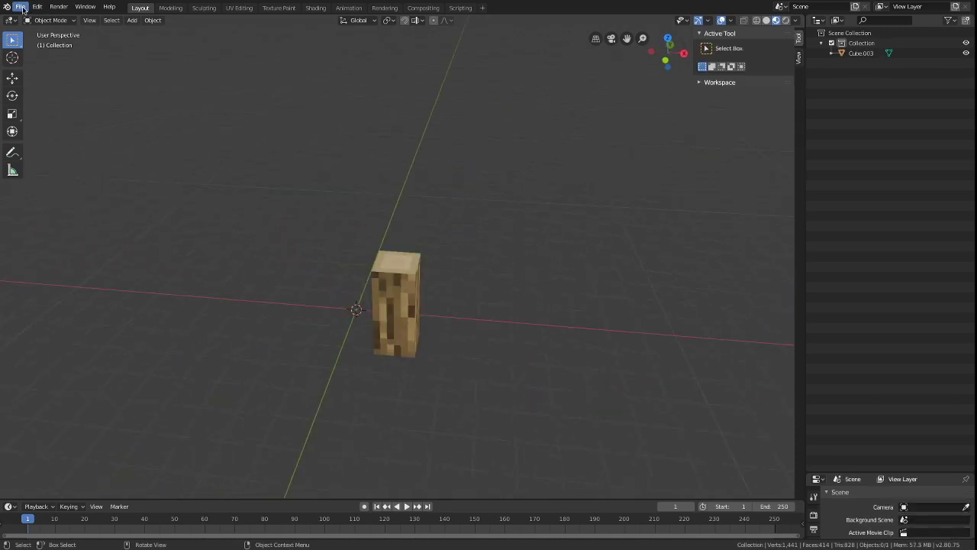
Select the textured block Cube.003 and bring up the available export formats for it.
{"action": "left_click", "coordinate": [21, 7]}
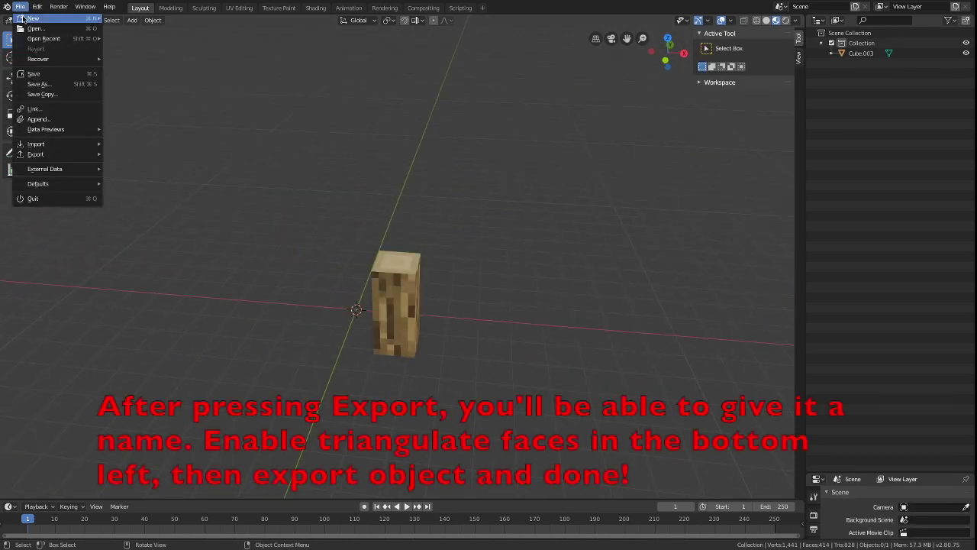
{"action": "mouse_move", "coordinate": [44, 147]}
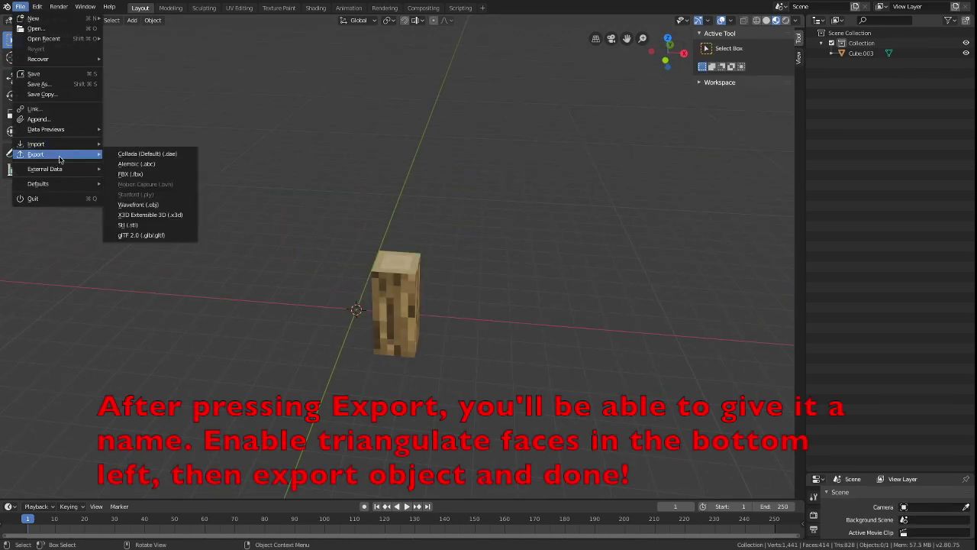
{"action": "left_click", "coordinate": [861, 52]}
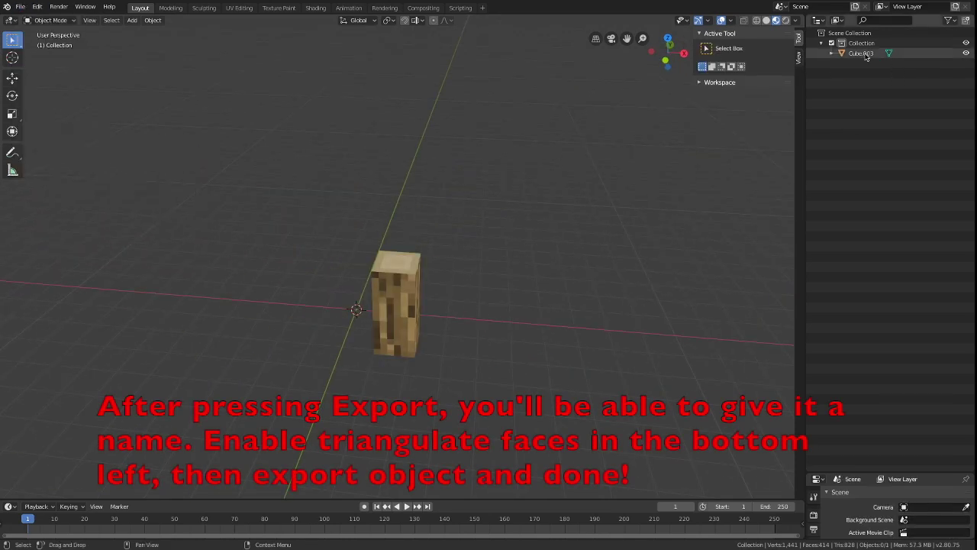
{"action": "left_click", "coordinate": [24, 6]}
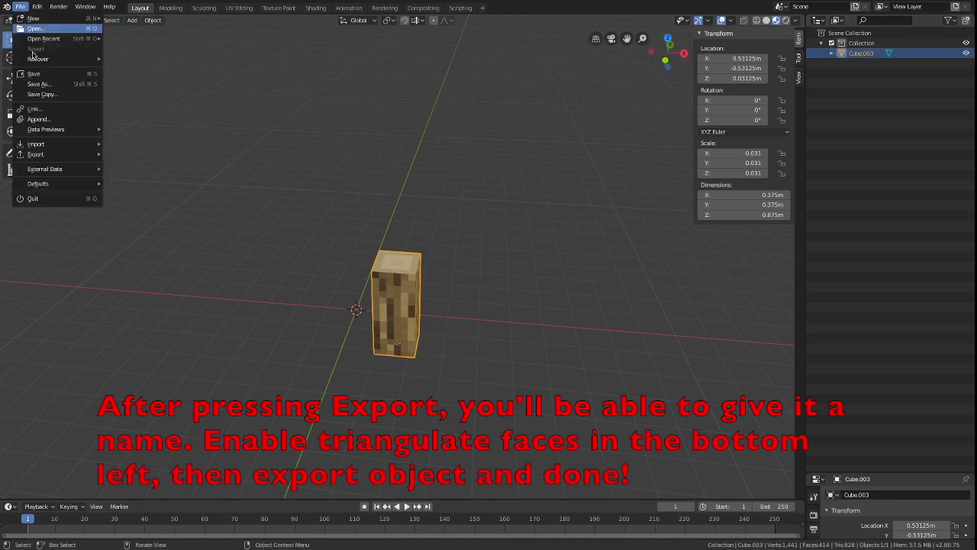
{"action": "mouse_move", "coordinate": [95, 156]}
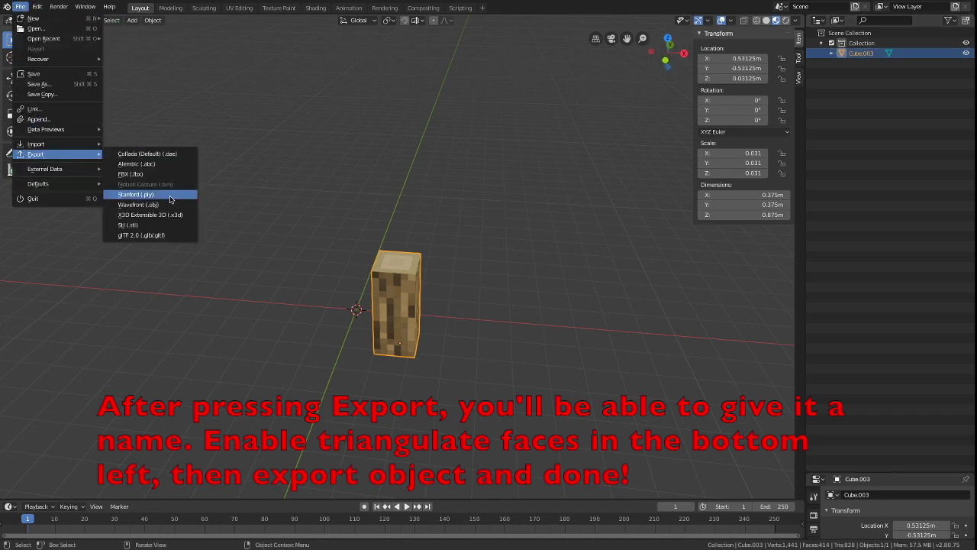